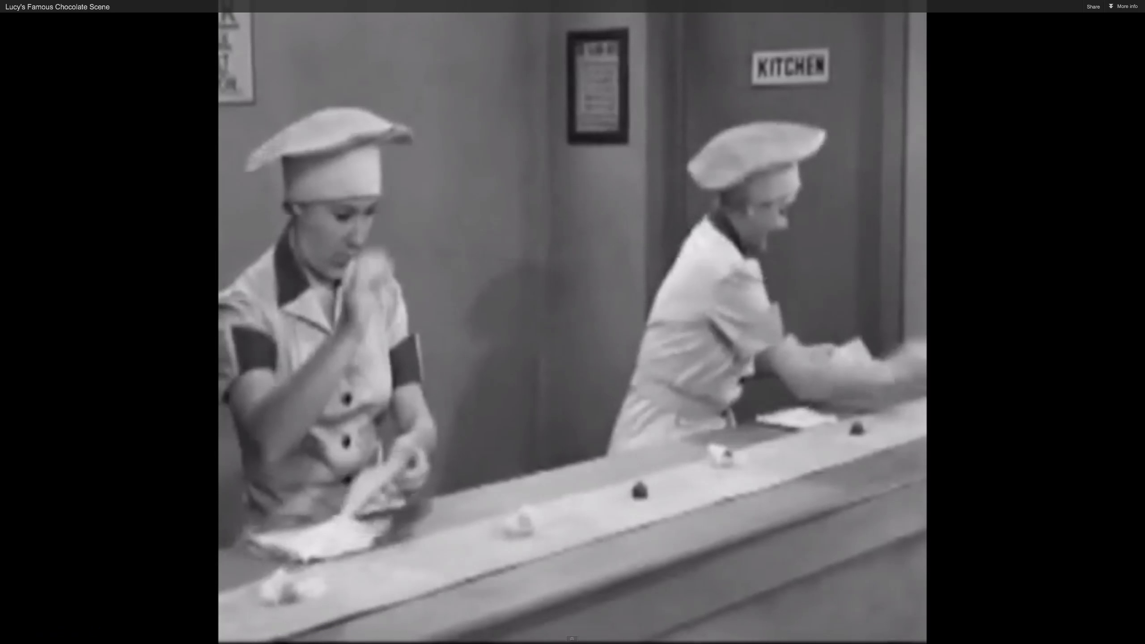
Resume the paused black-and-white chocolate factory clip on YouTube.
mouse_move(786, 243)
mouse_move(409, 280)
mouse_move(24, 641)
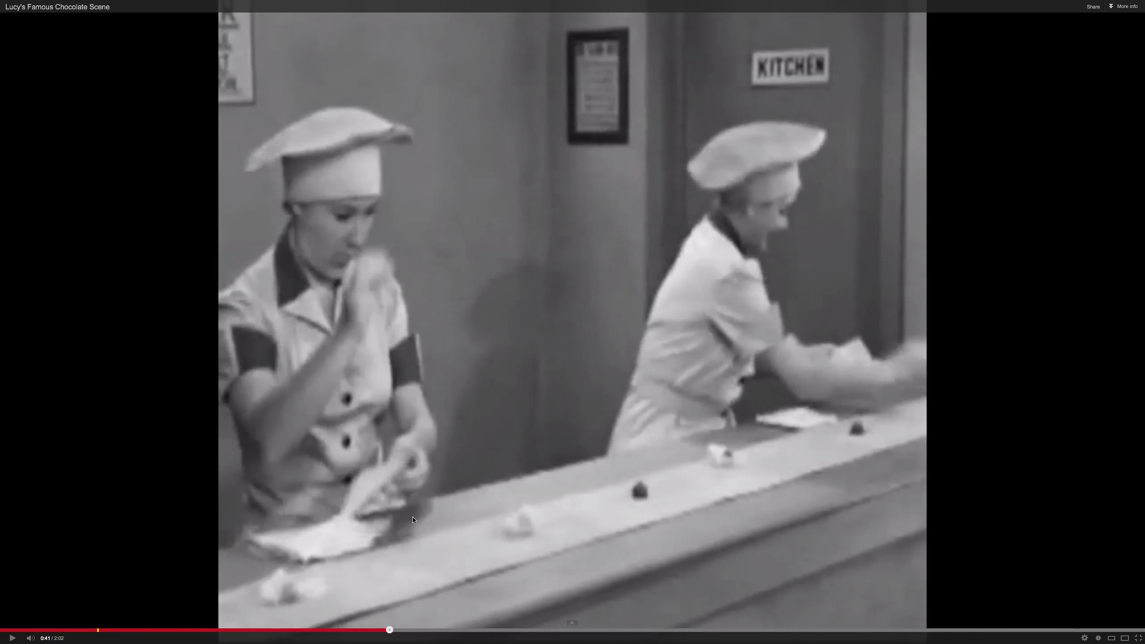
left_click(12, 638)
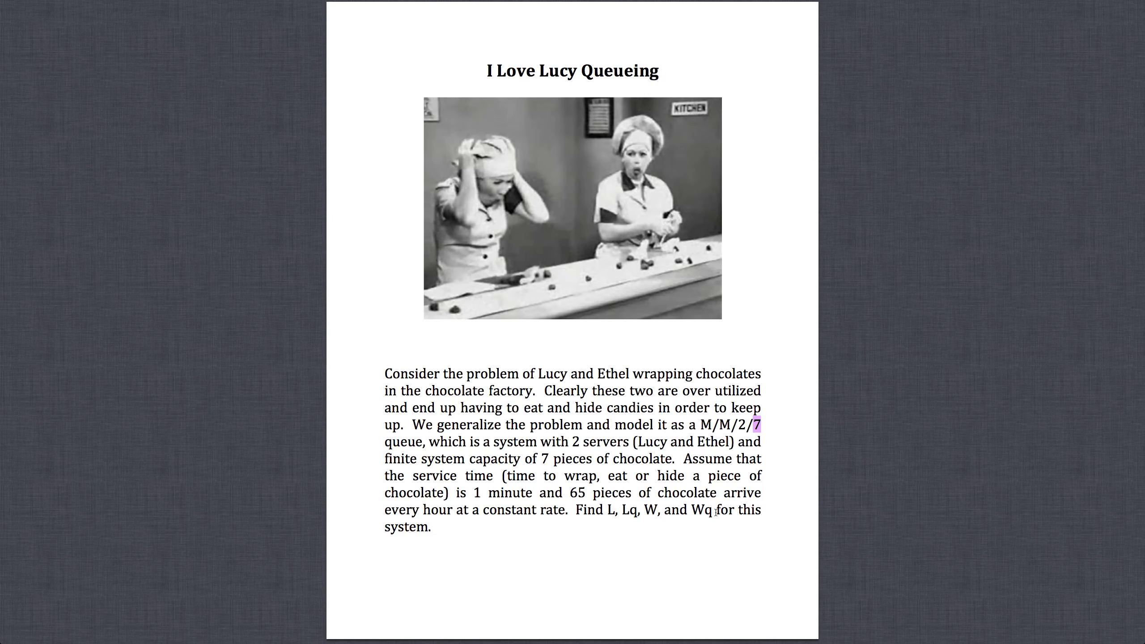
Leave the full-screen M/M/2/7 problem statement to return to the Excel table.
key("ctrl+Left")
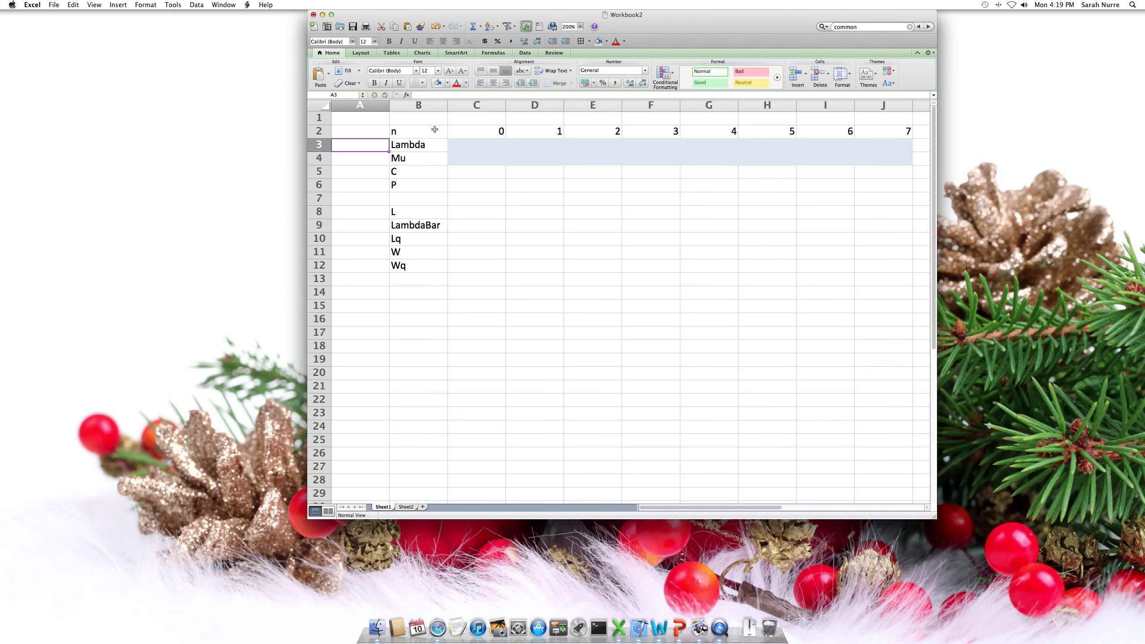
Enter =65/60 in bold in C3 as state 0's arrival rate (1.08333333).
left_click(413, 130)
left_click_drag(471, 130, 897, 130)
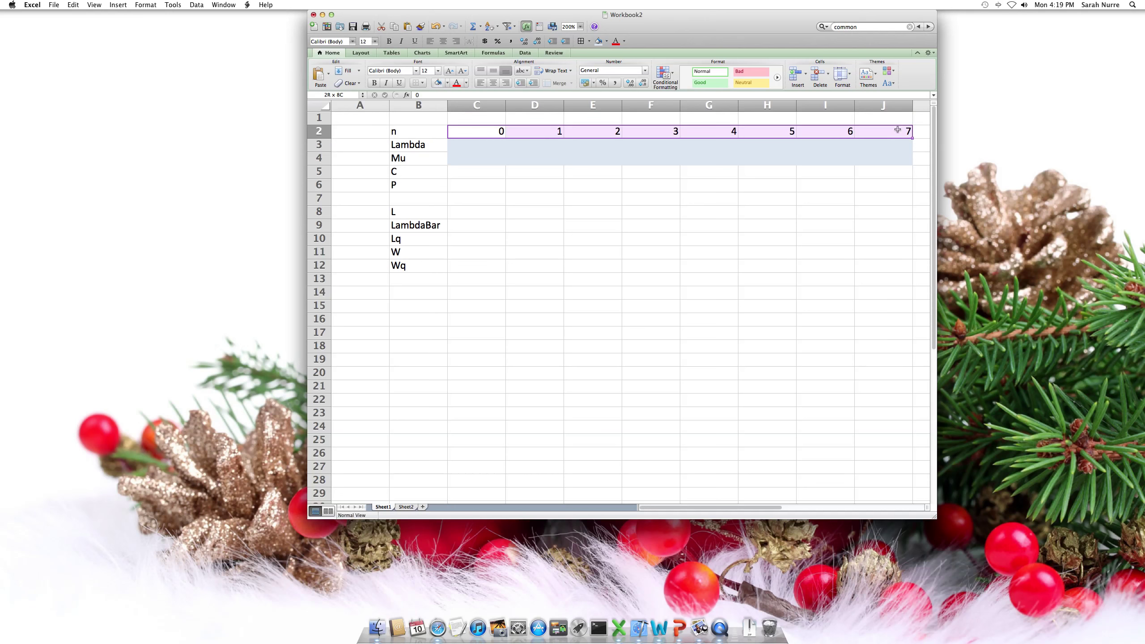
left_click(513, 133)
left_click(469, 146)
key("super+b")
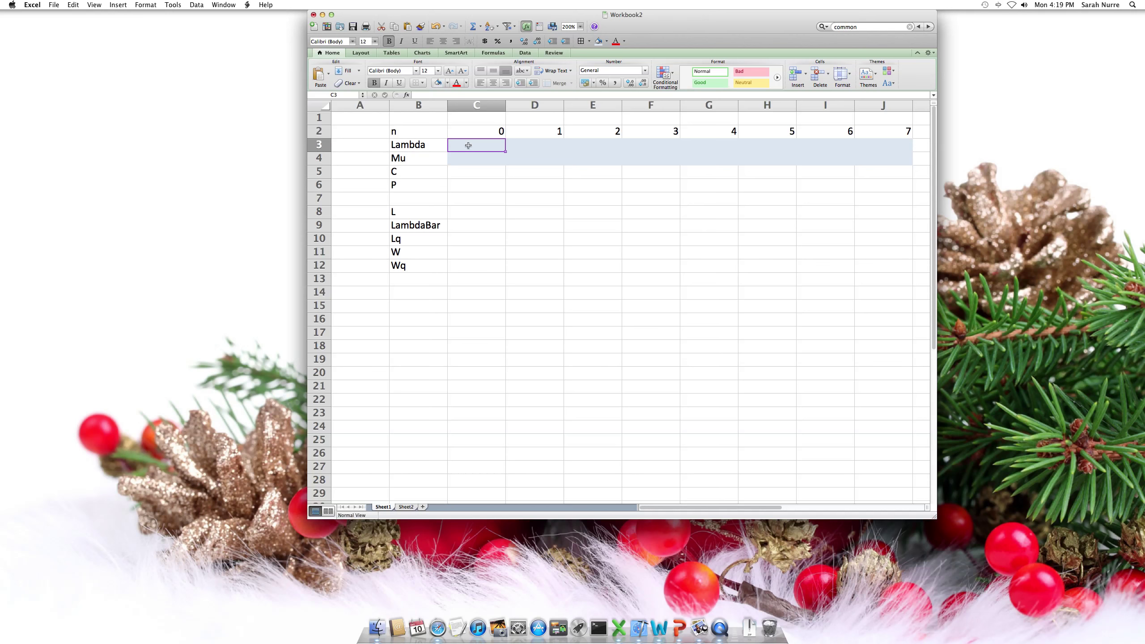
type("=65/60")
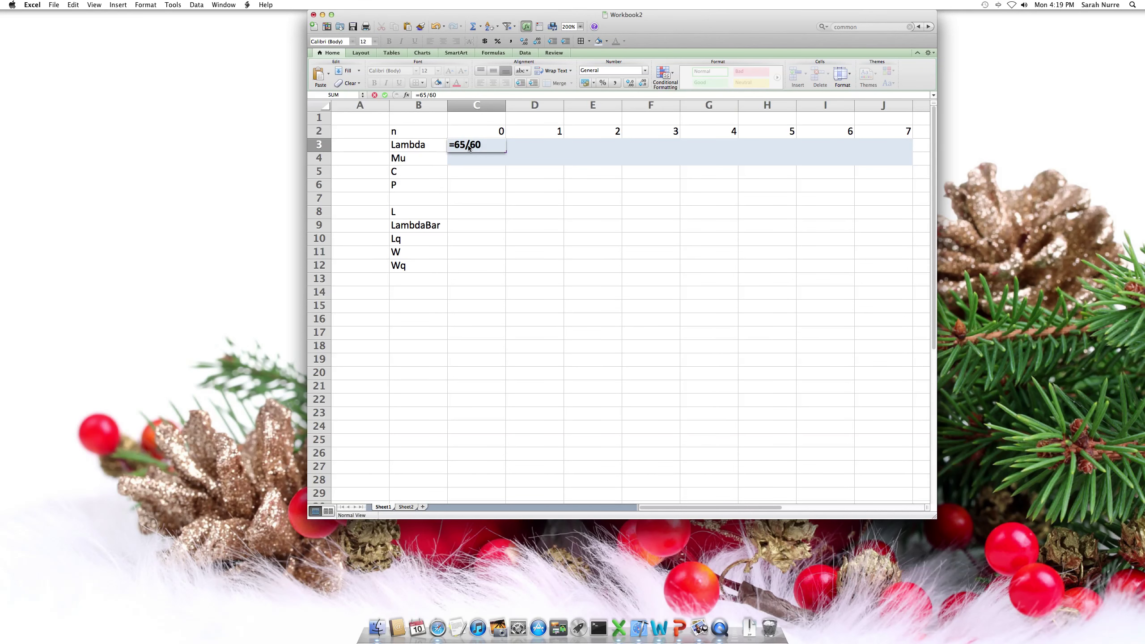
key("Return")
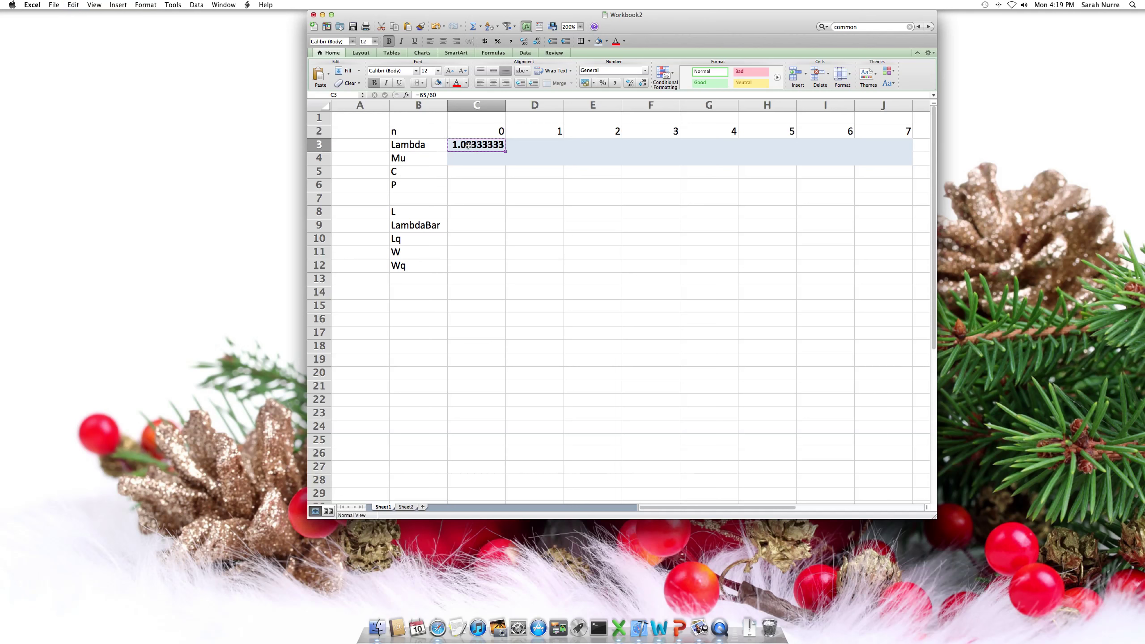
key("shift+Right")
key("shift+Right")
key("shift+Right")
key("shift+Right")
key("shift+Right")
key("shift+Right")
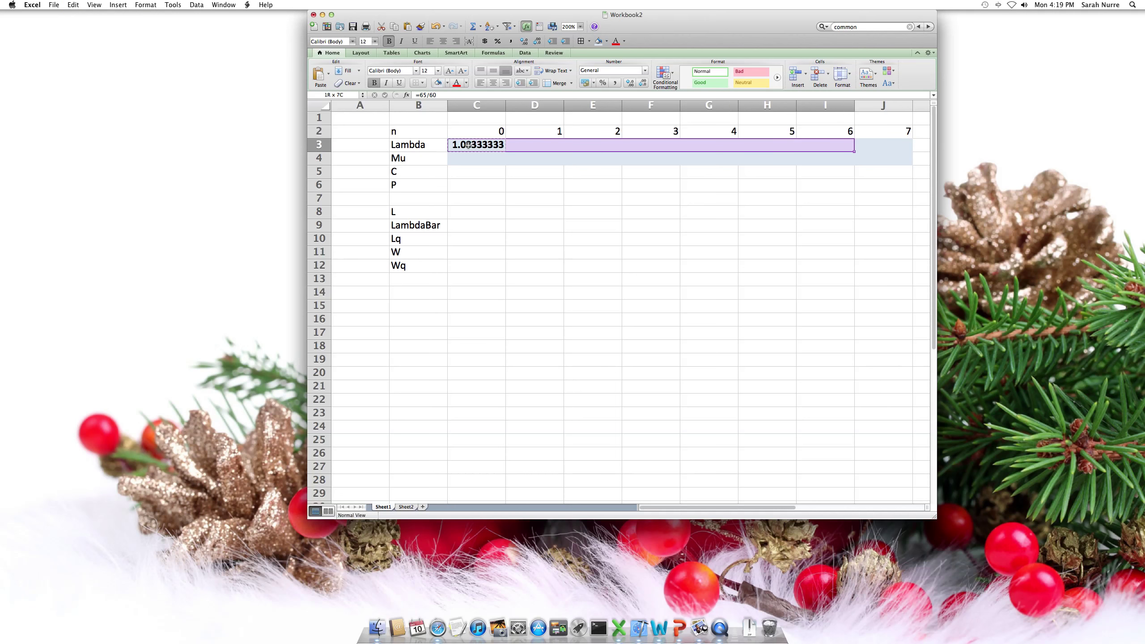
Copy 1.08333333 across D3:I3 and enter 0 as state 7's Lambda in J3.
key("super+c")
key("super+v")
key("Right")
key("Right")
key("Right")
key("Right")
key("Right")
key("Right")
key("Right")
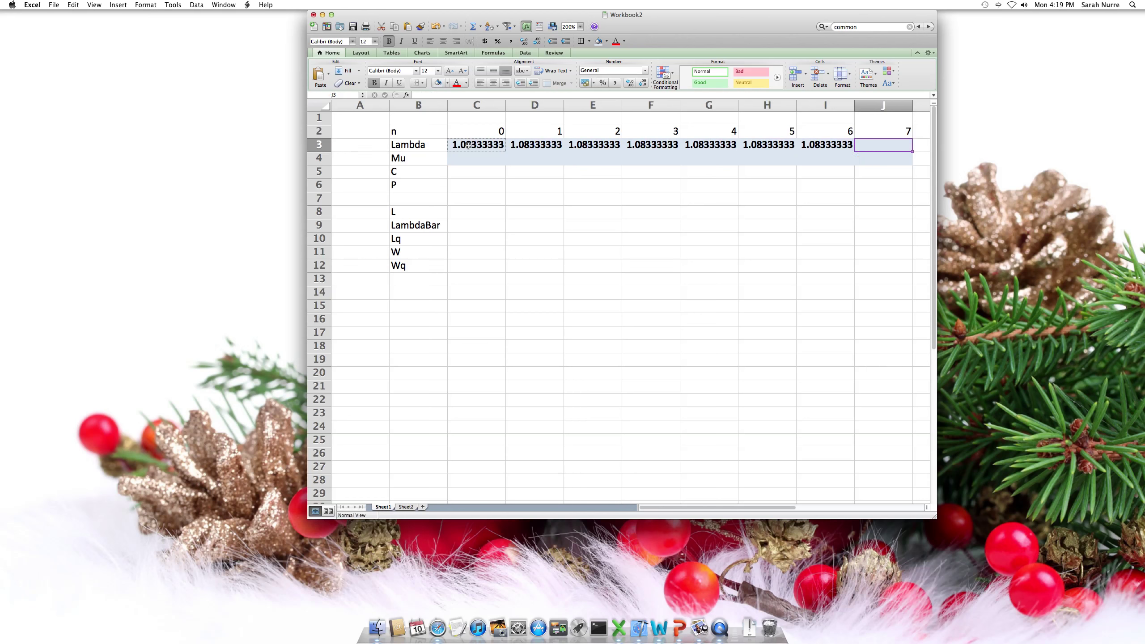
type("0")
key("Return")
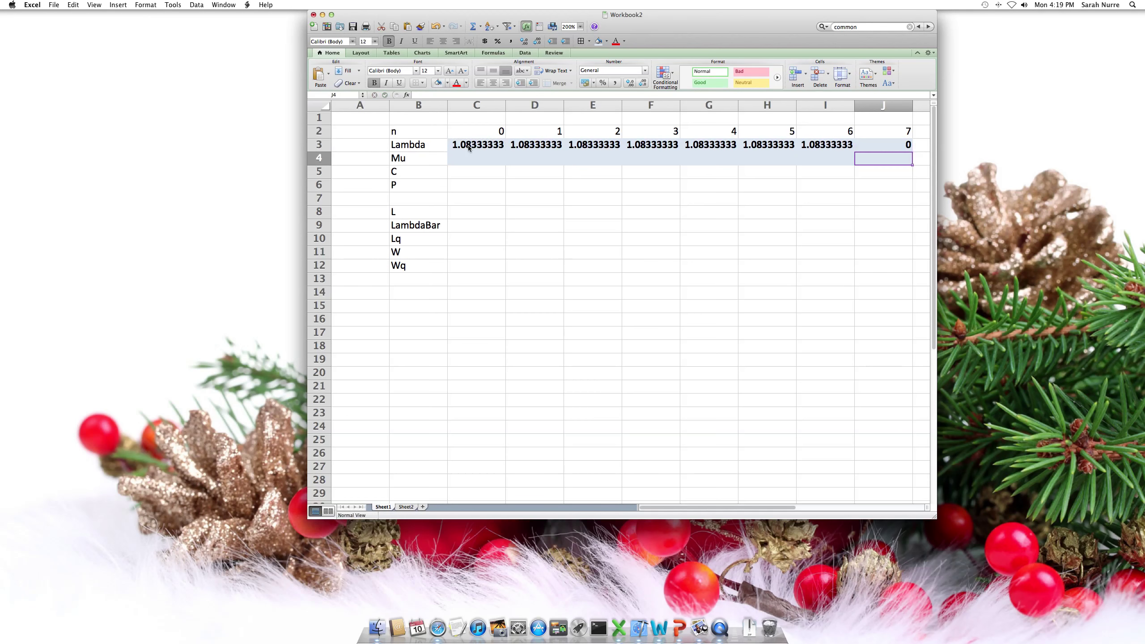
Enter Mu values 0 and 1 for states 0 and 1 in C4 and D4.
key("Left")
key("Left")
key("Left")
key("Left")
key("Left")
key("Left")
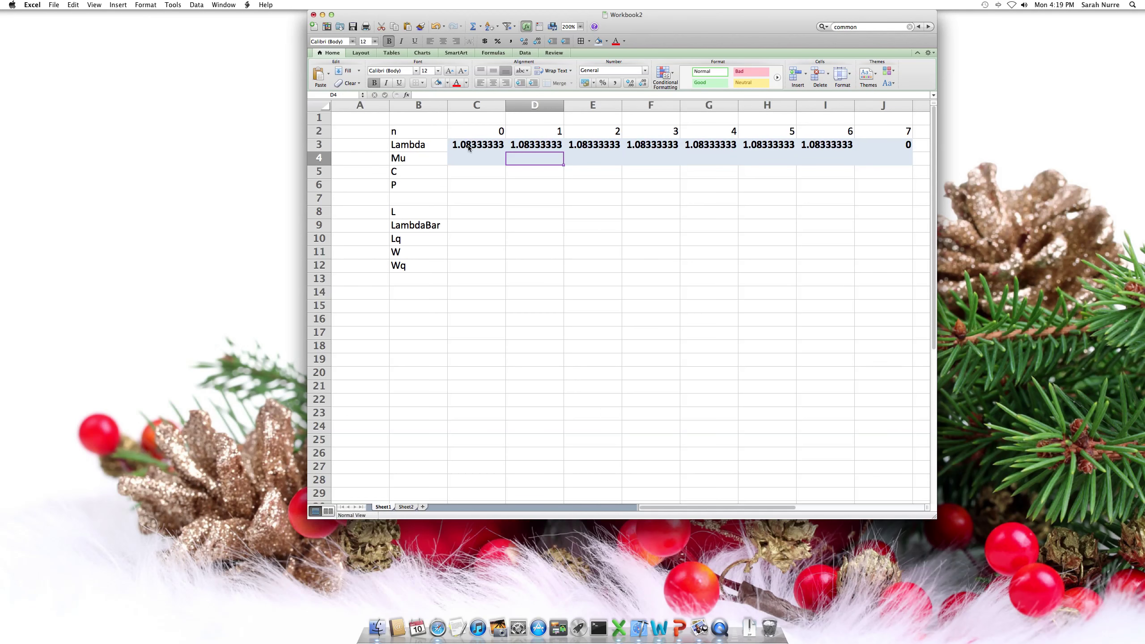
key("Left")
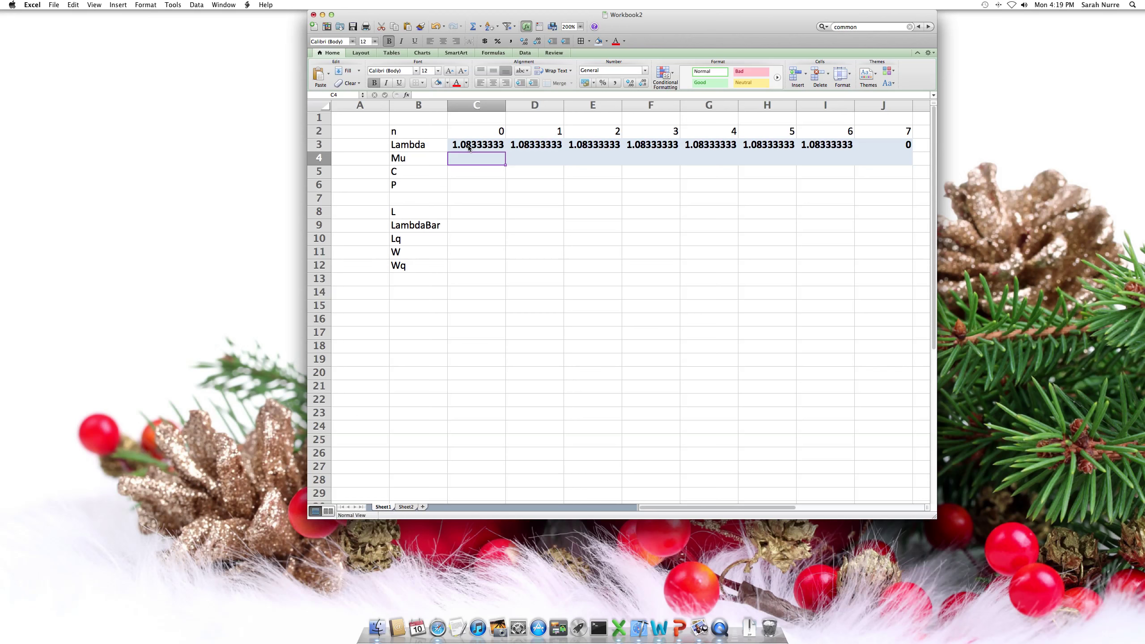
type("0")
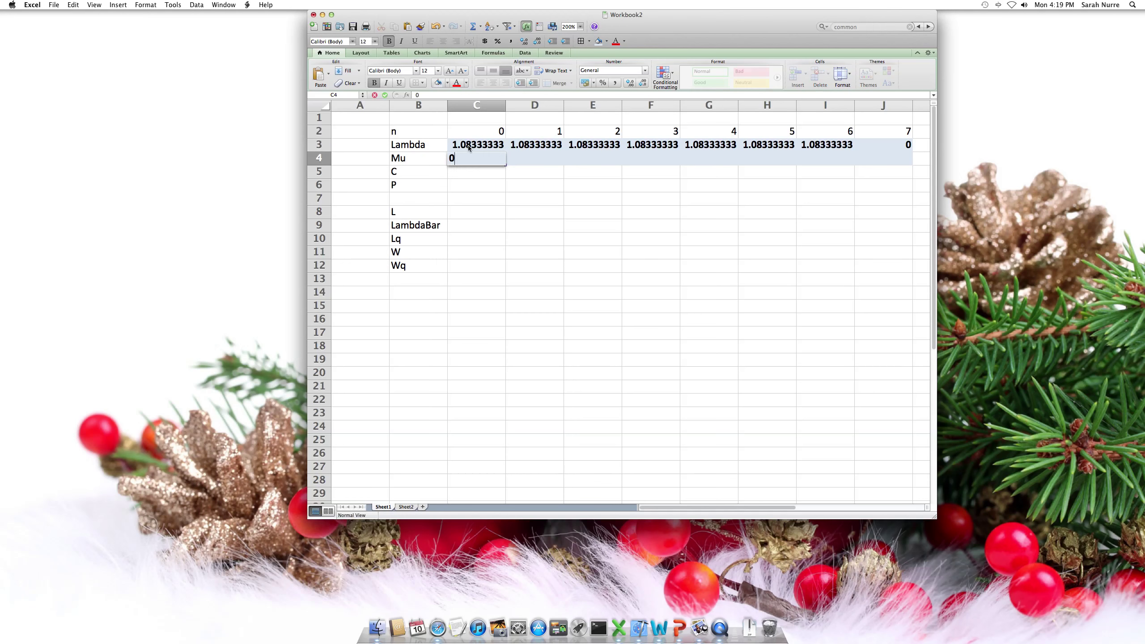
key("Return")
key("Up")
key("Right")
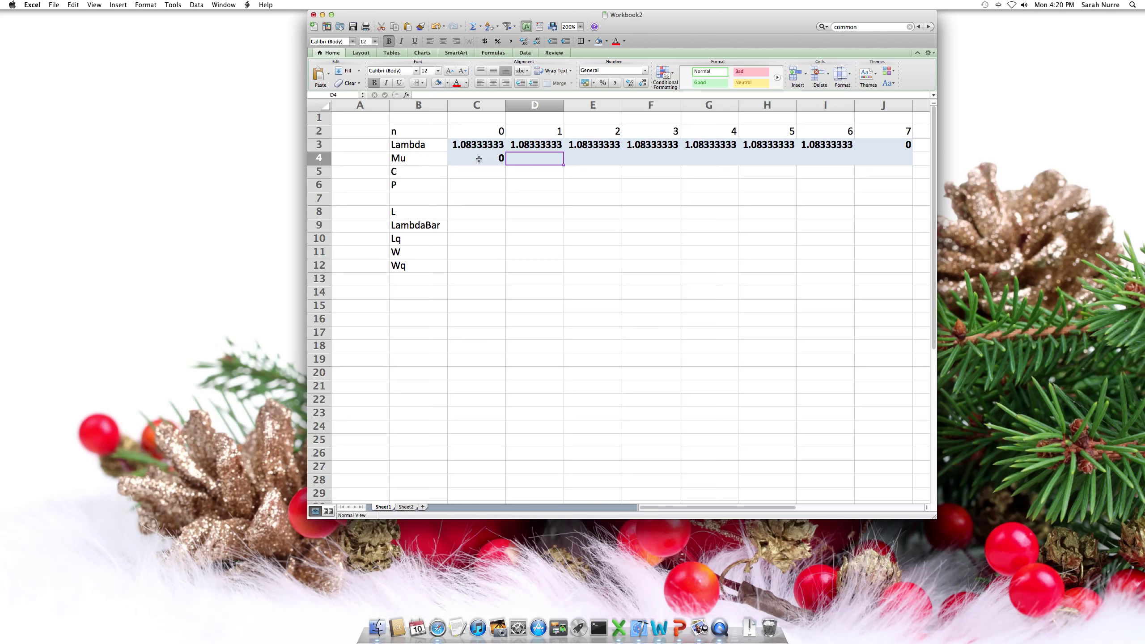
type("1")
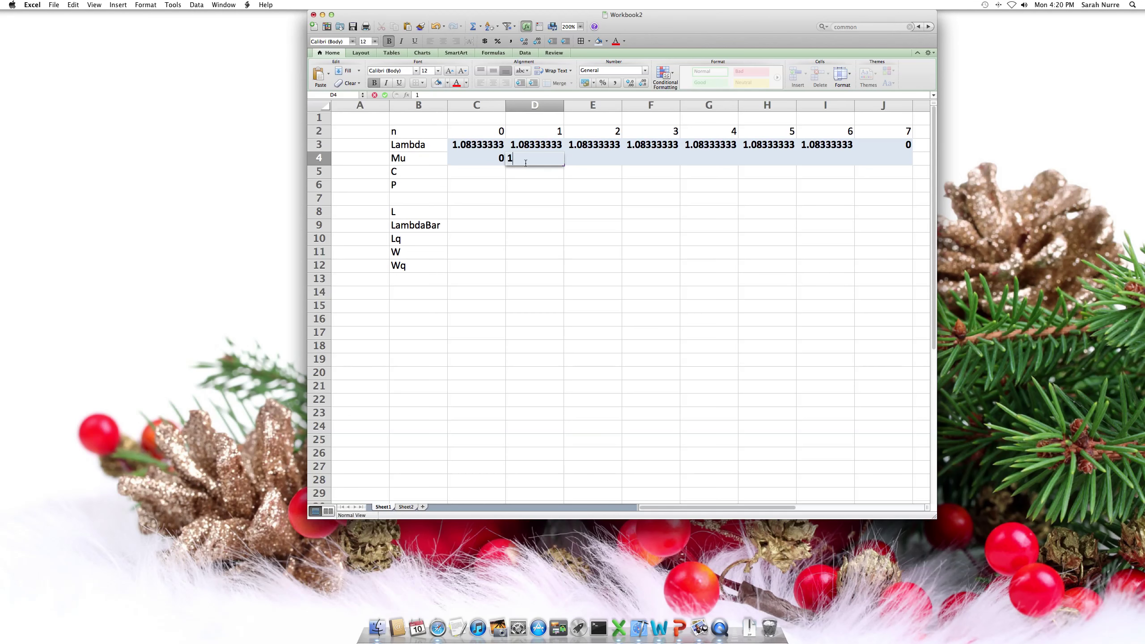
key("Tab")
Enter Mu value 2 for states 2 through 7 across E4:J4.
key("Left")
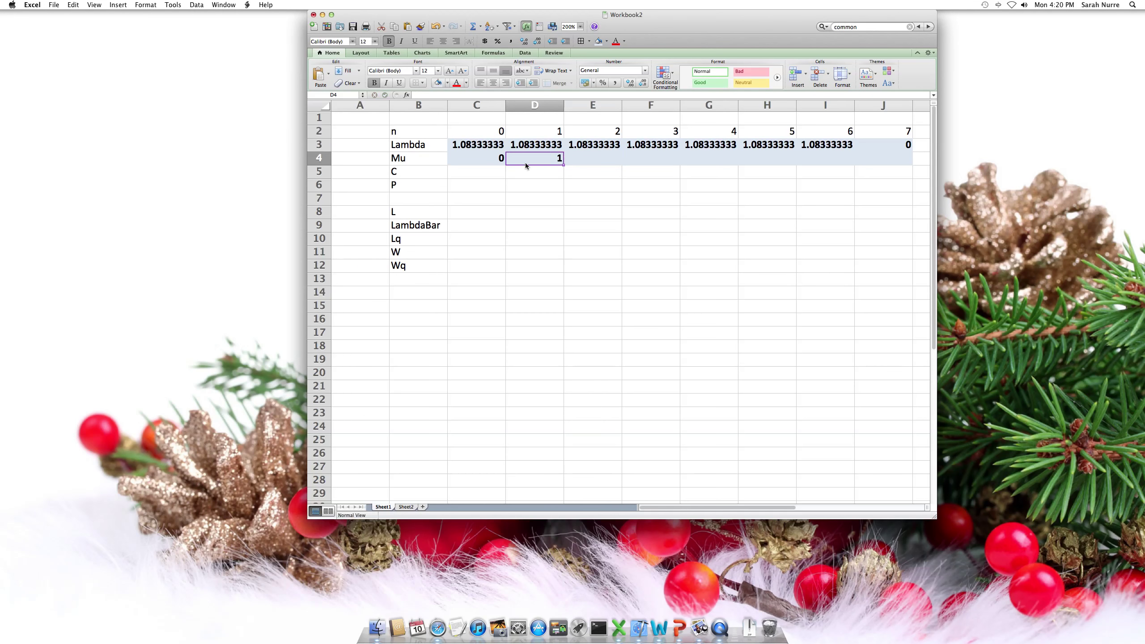
key("Right")
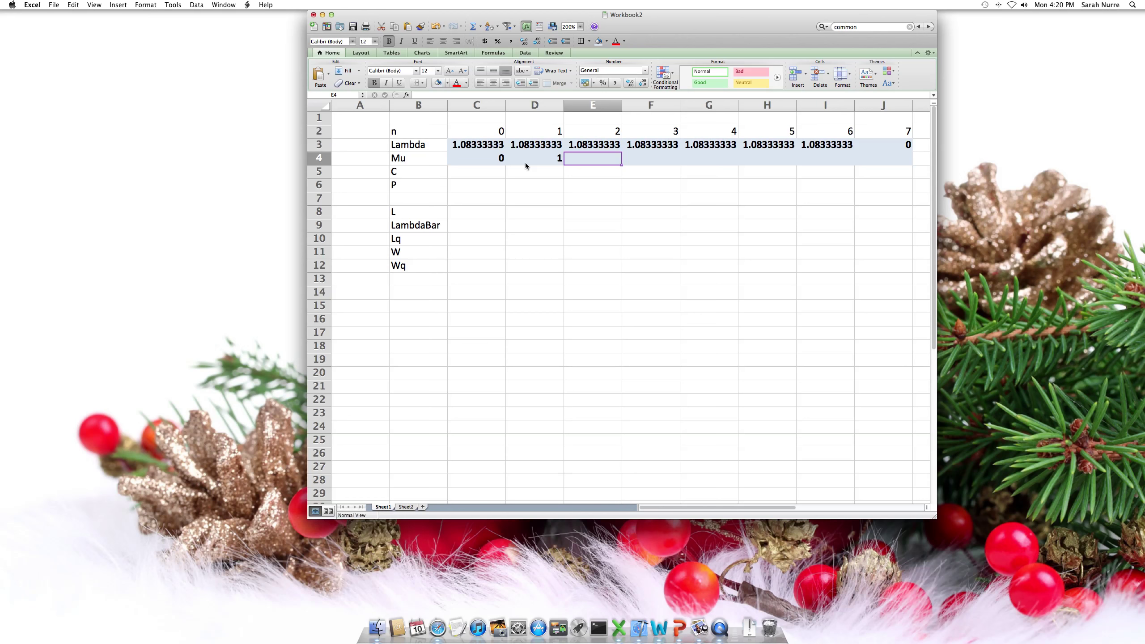
type("2")
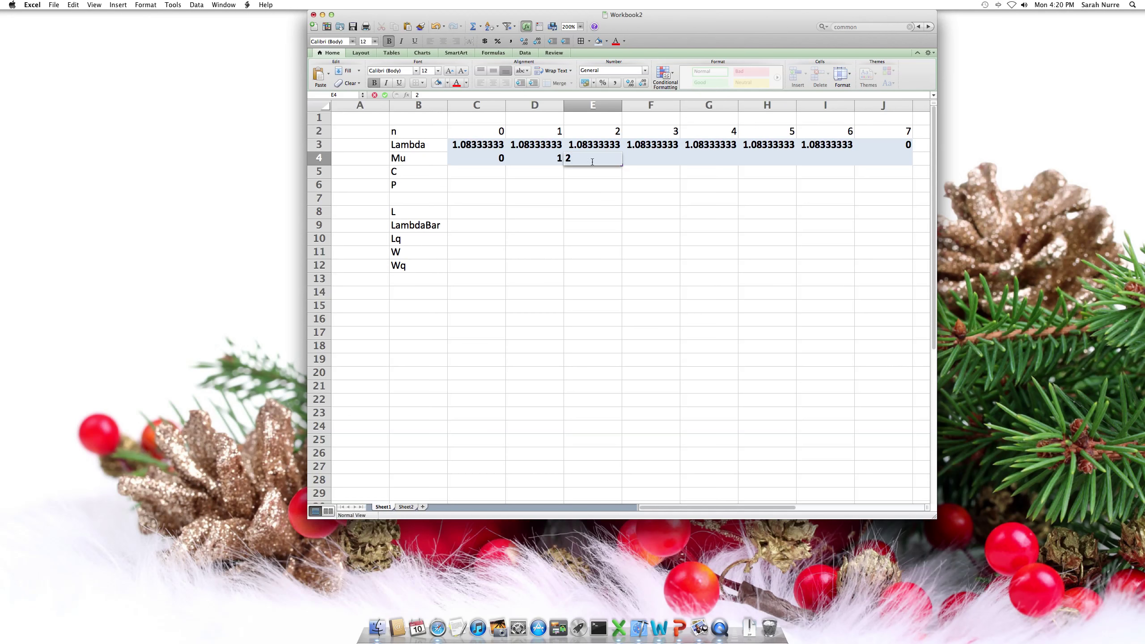
key("Tab")
type("22")
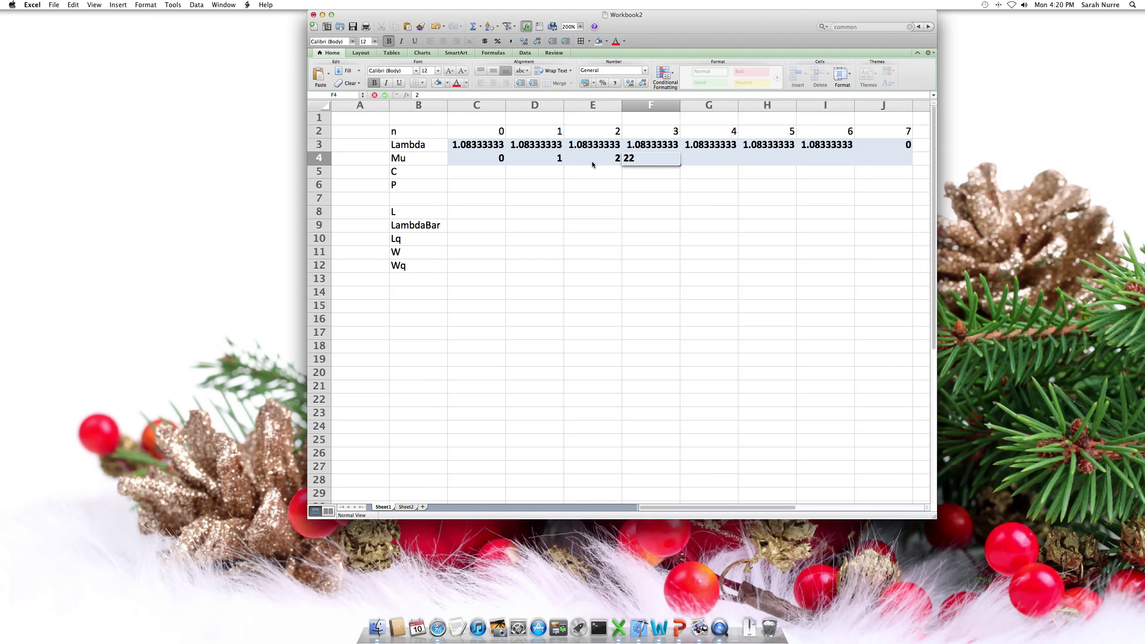
key("BackSpace")
key("Tab")
type("2")
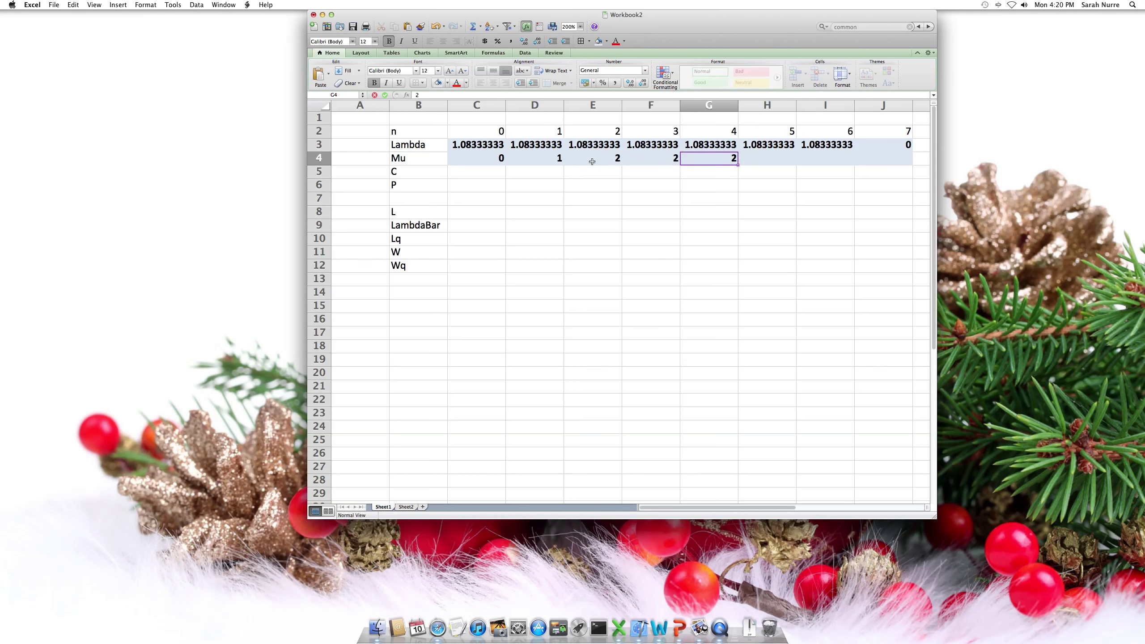
key("Tab")
type("2")
key("Tab")
type("2")
key("Tab")
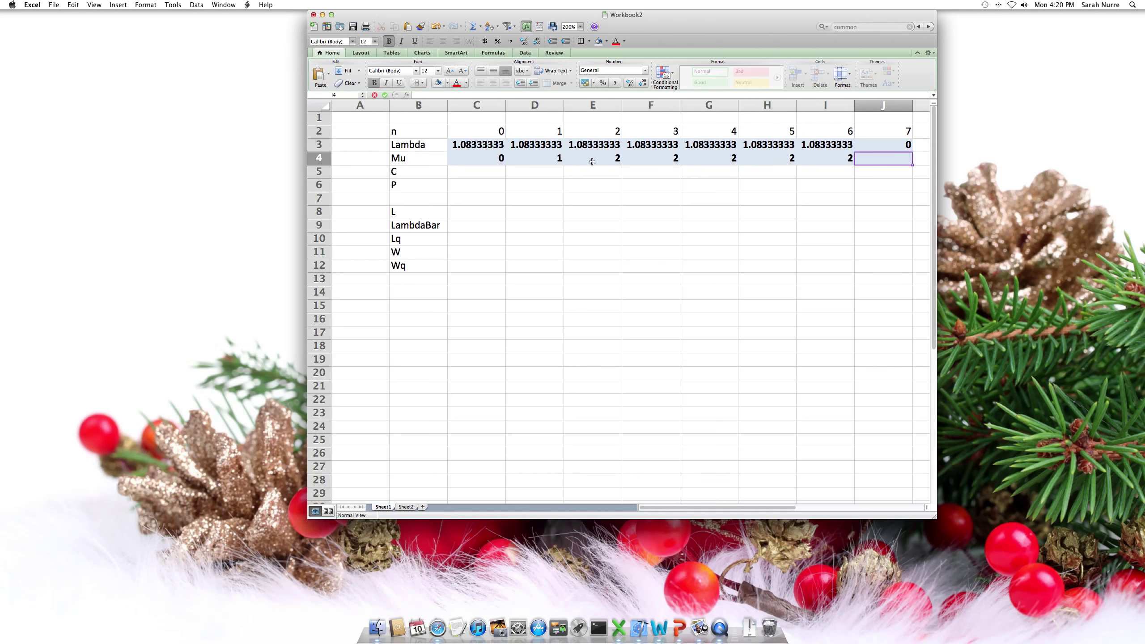
type("2")
key("Tab")
key("Left")
key("Left")
key("Left")
key("Left")
key("Left")
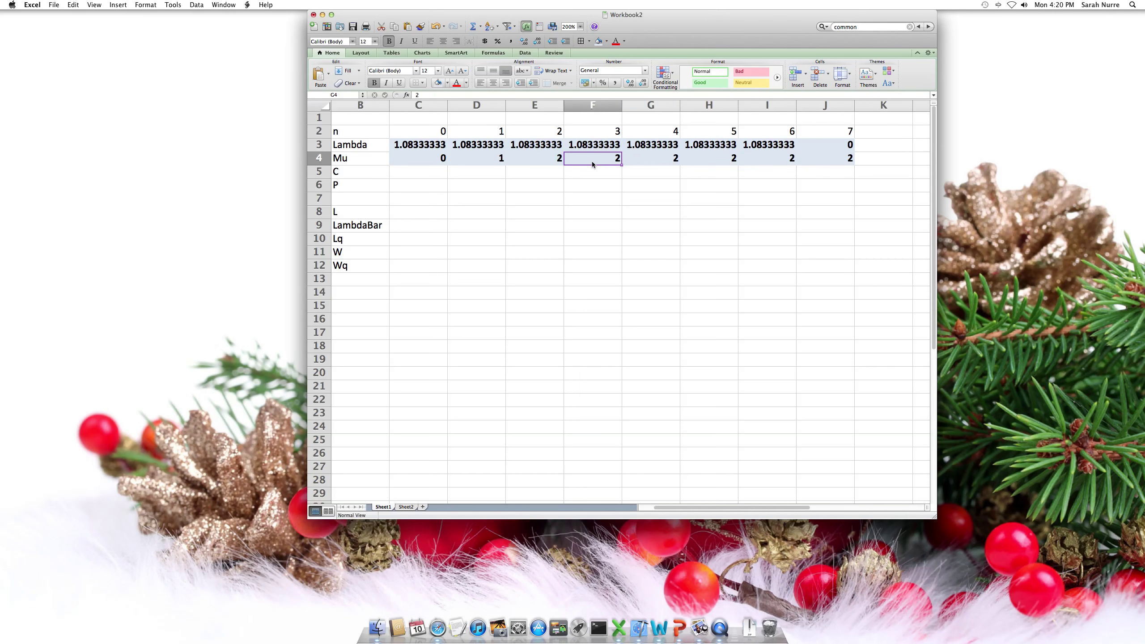
key("Left")
key("Left")
key("Left")
key("Left")
key("Left")
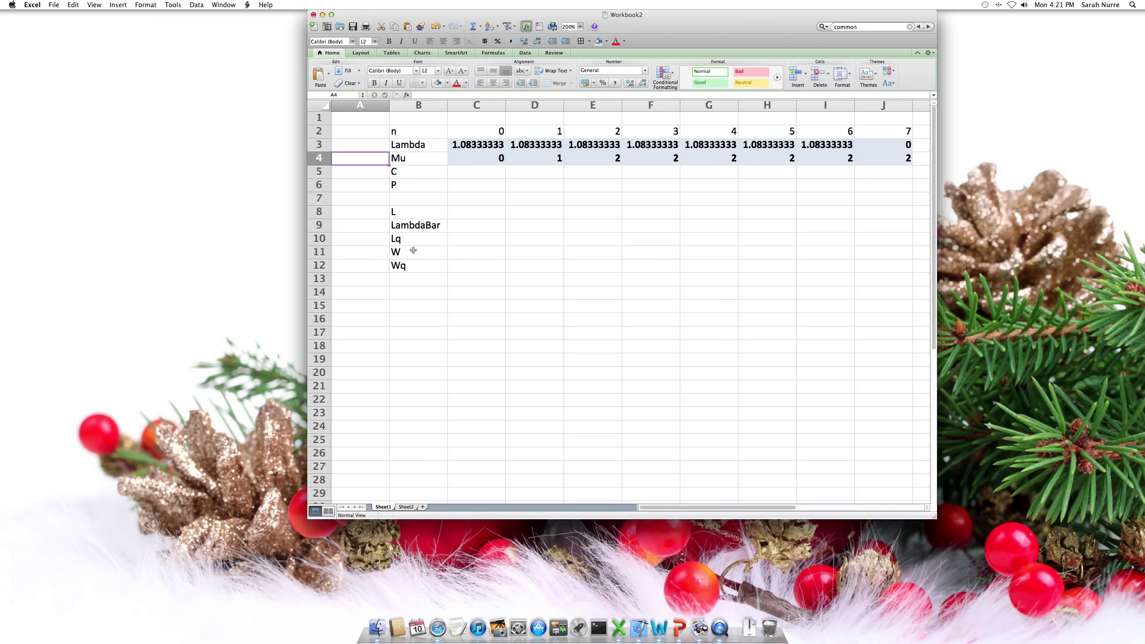
Enter 1 in C5 as the C value for state 0.
left_click(408, 215)
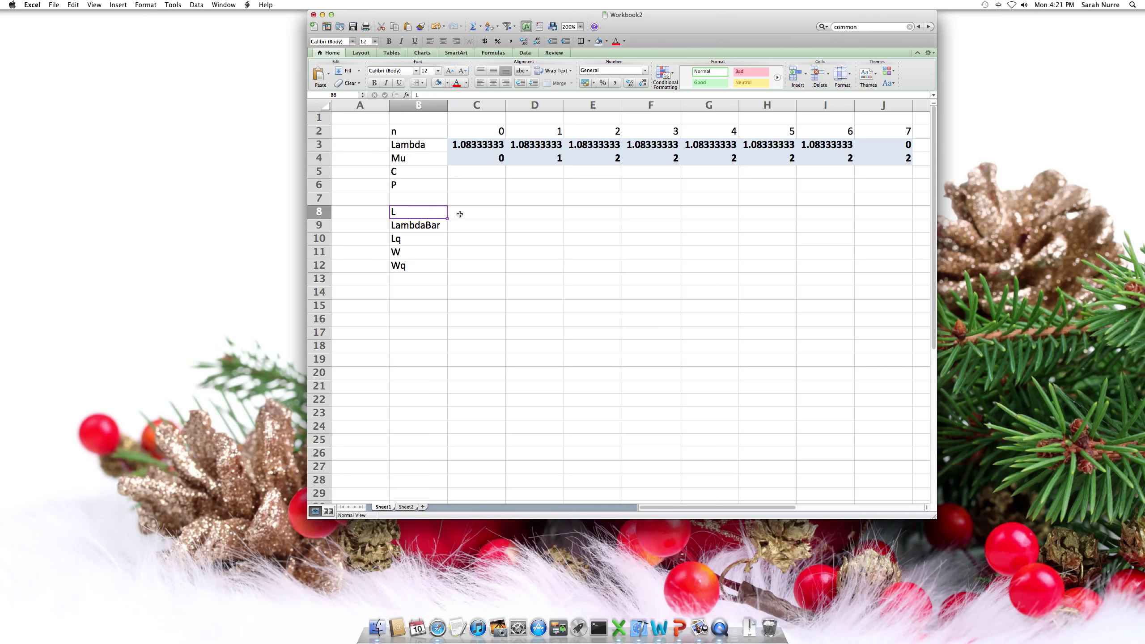
left_click(459, 214)
left_click(455, 184)
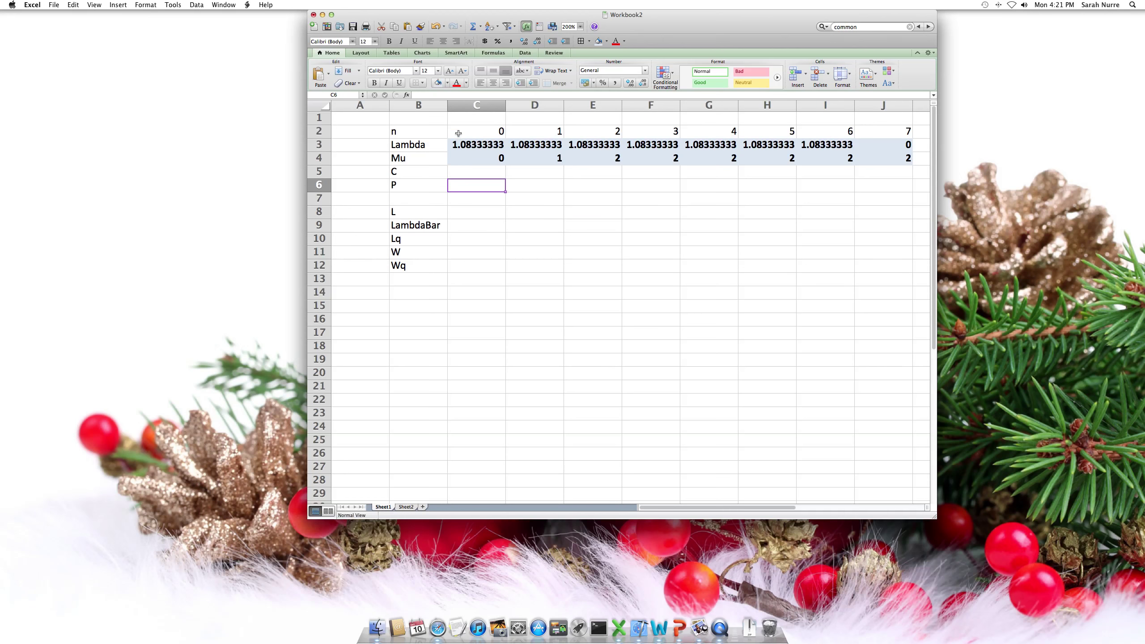
left_click(458, 131)
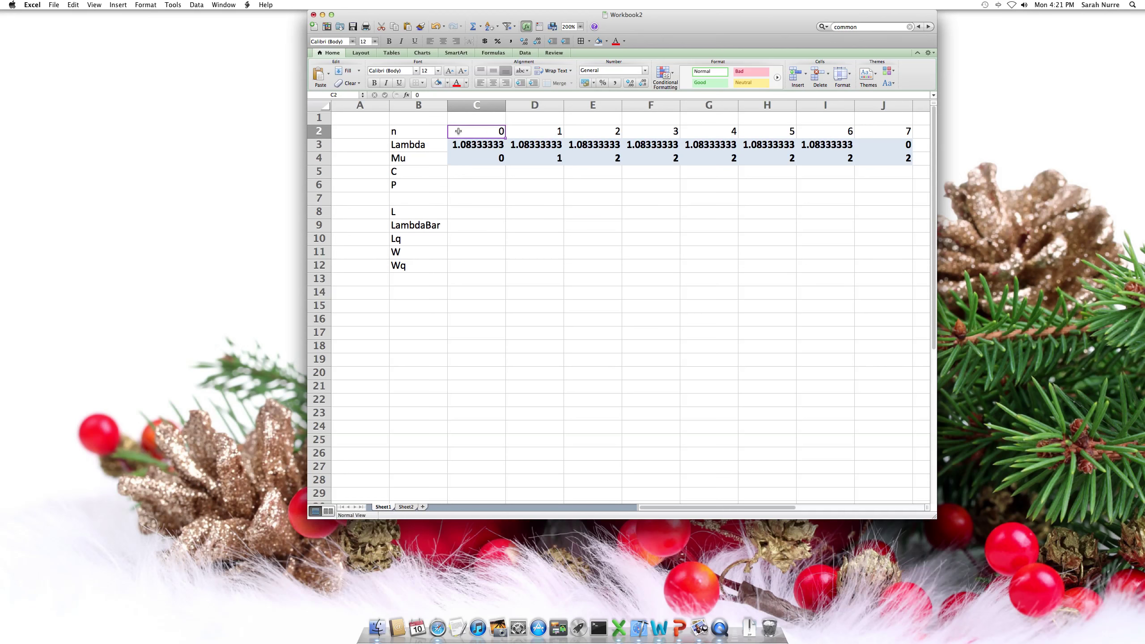
left_click(457, 183)
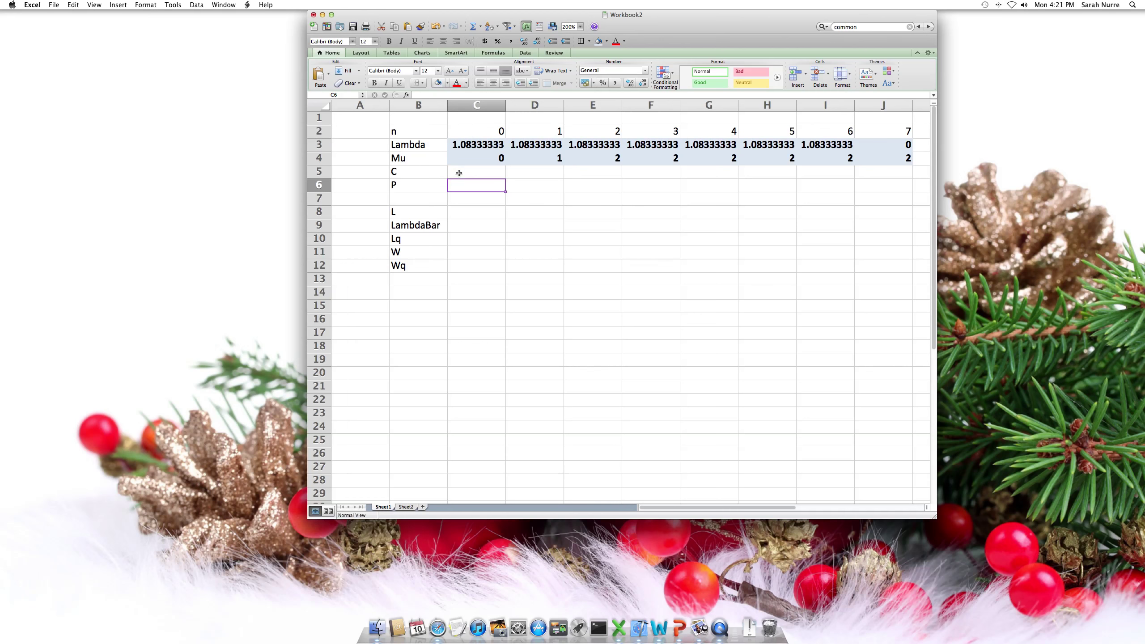
left_click(458, 174)
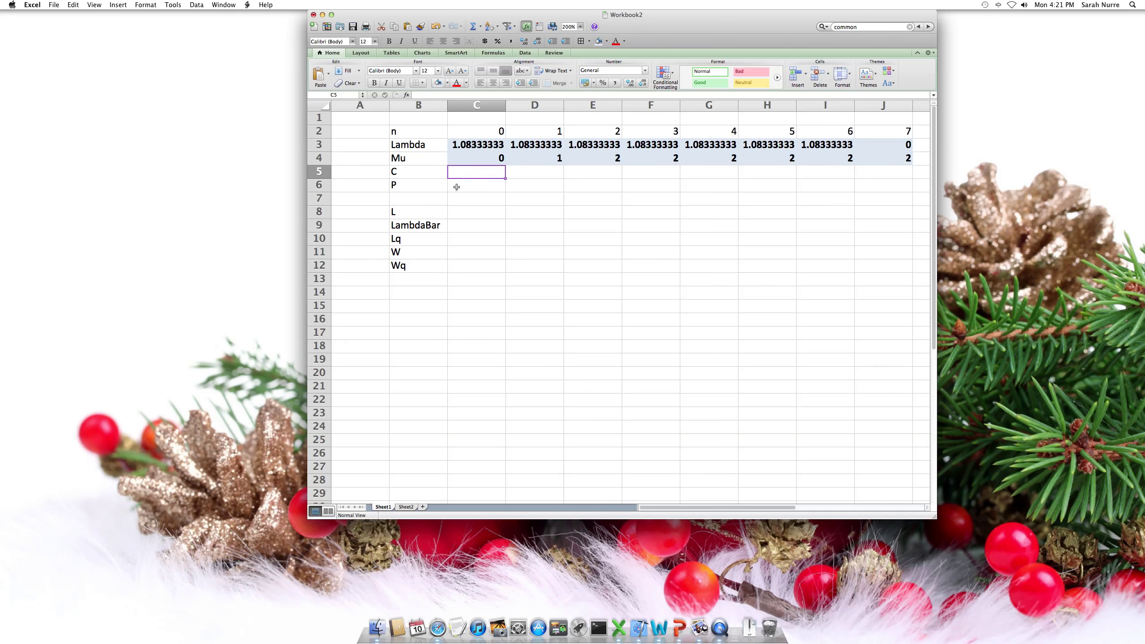
type("1")
key("Tab")
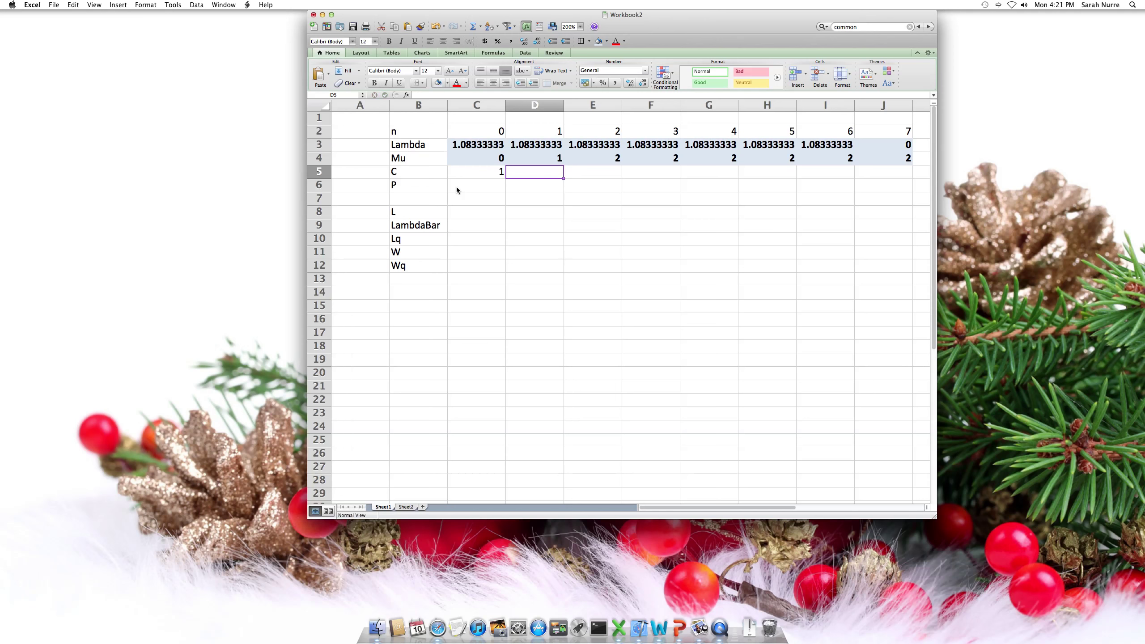
Enter =(C3/D4)*C5 in D5 as state 1's C value.
type("=(")
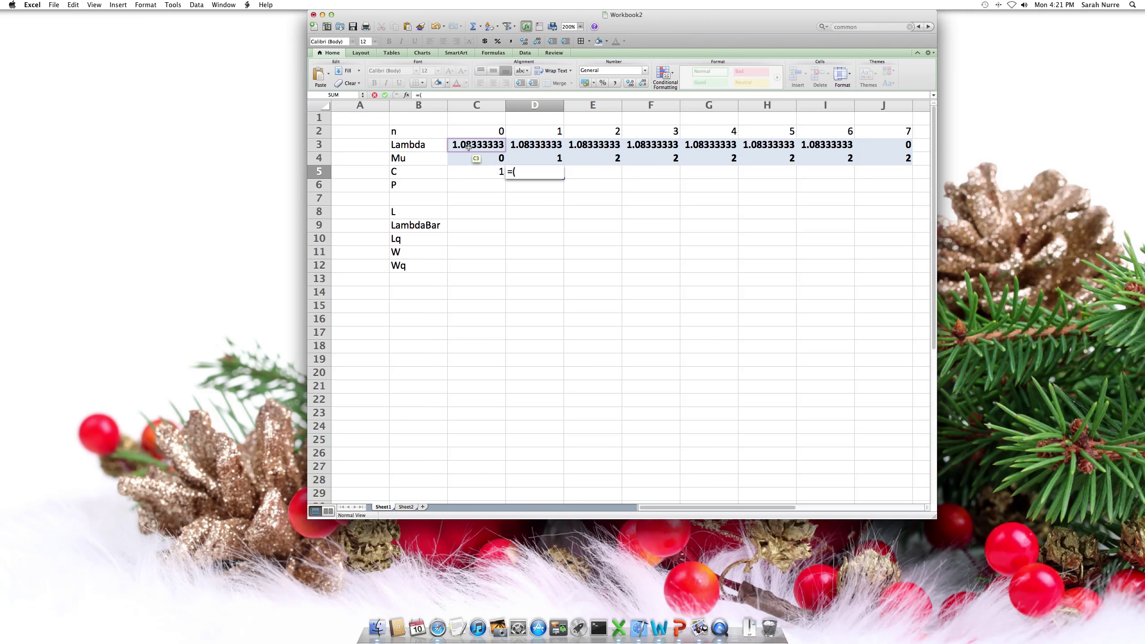
left_click(469, 147)
type("/")
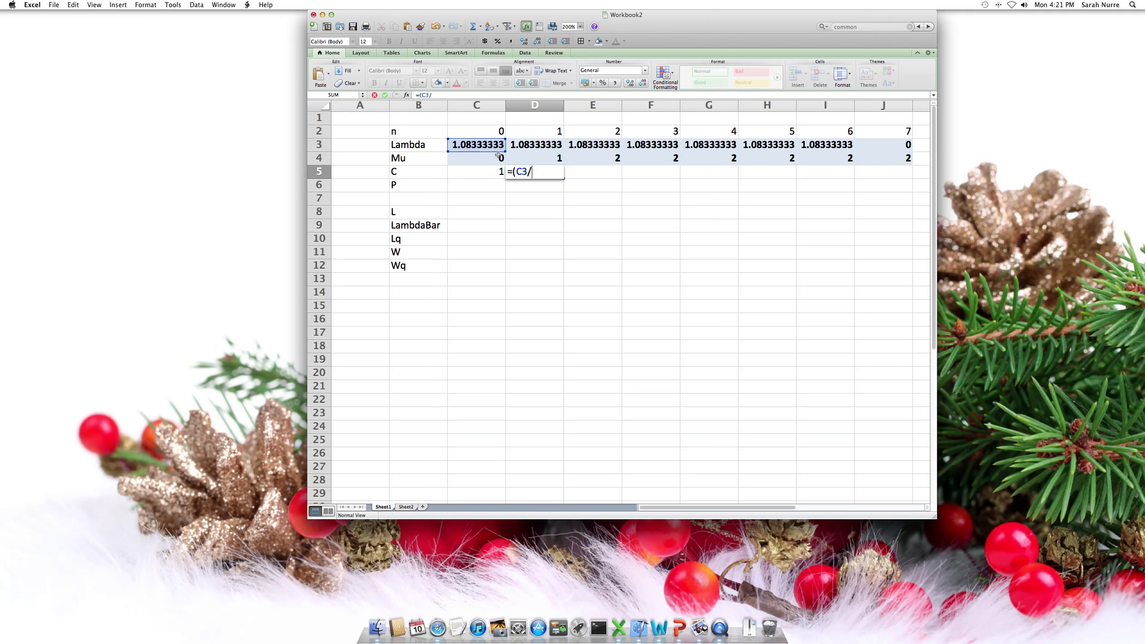
left_click(553, 159)
type(")*")
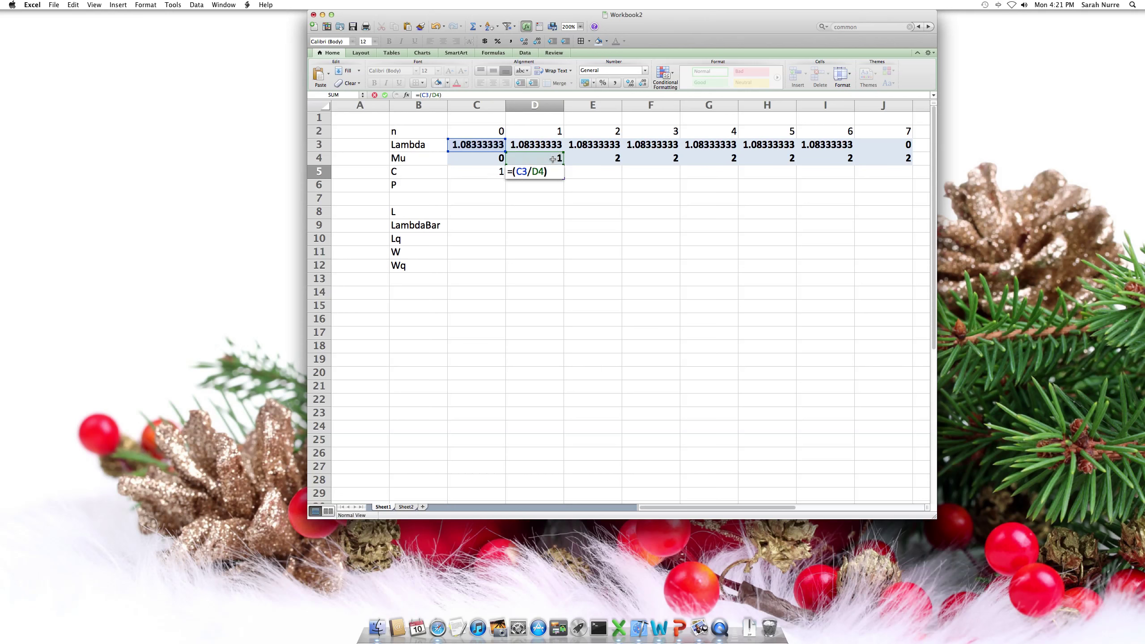
left_click(479, 175)
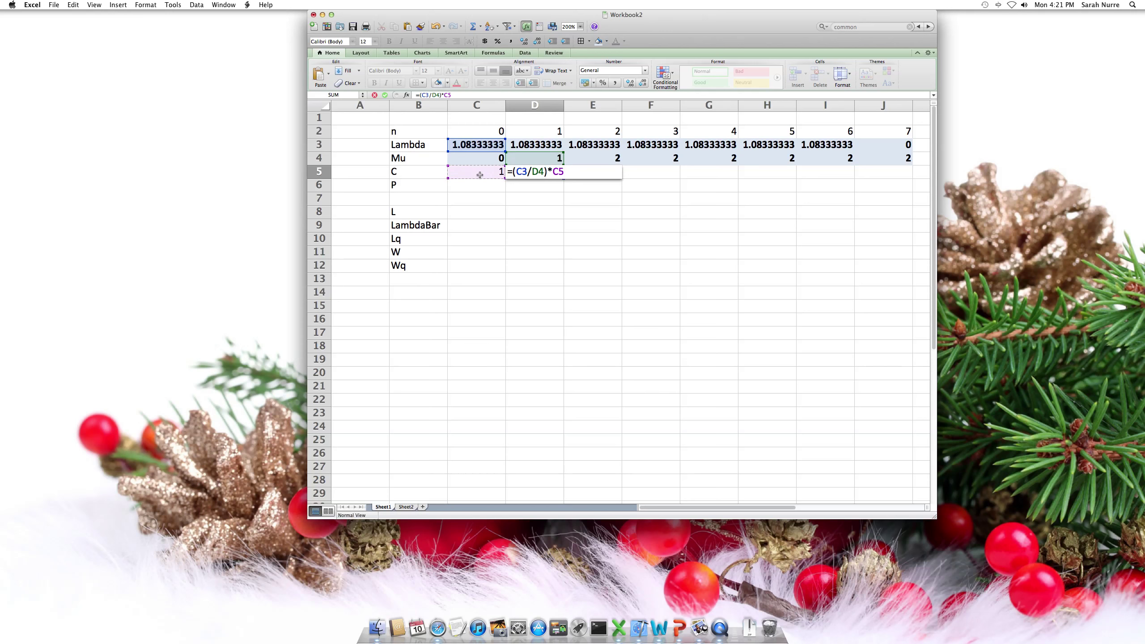
key("Return")
Copy the C formula across E5:J5, ending at 0.02736244, and review D5.
key("Up")
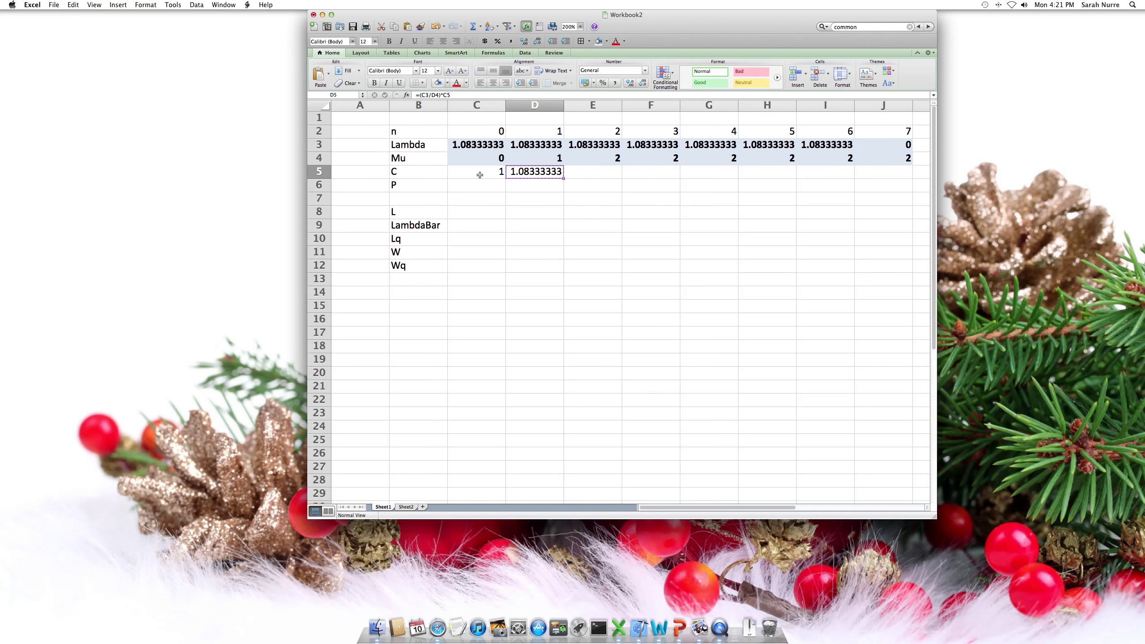
key("shift+Right")
key("shift+Right")
key("shift+Right")
key("shift+Right")
key("shift+Right")
key("shift+Right")
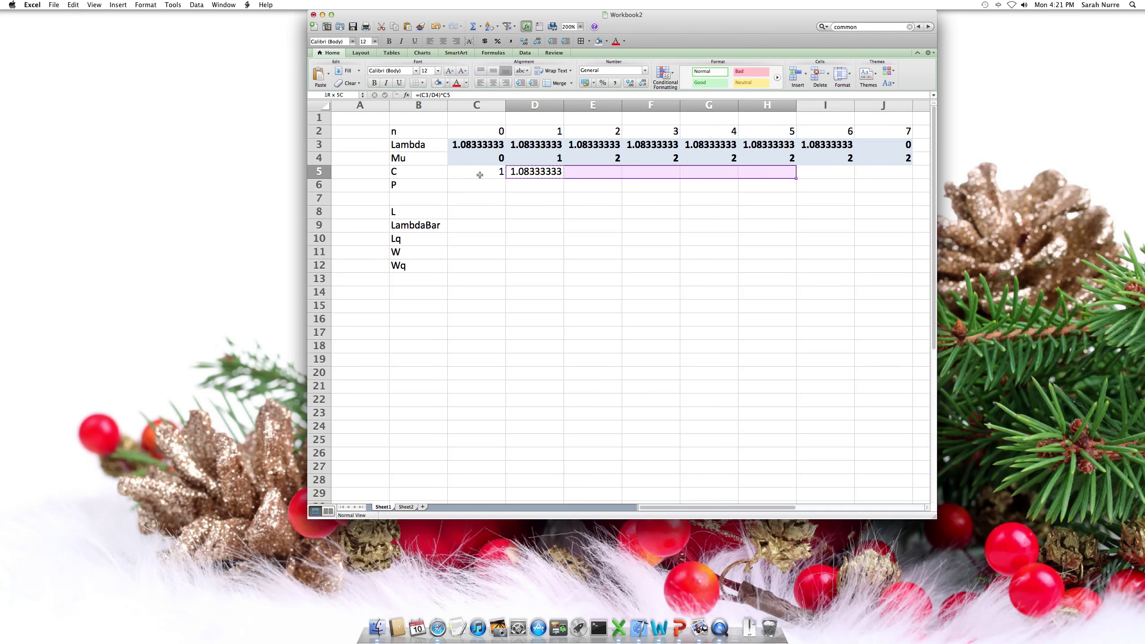
key("shift+Right")
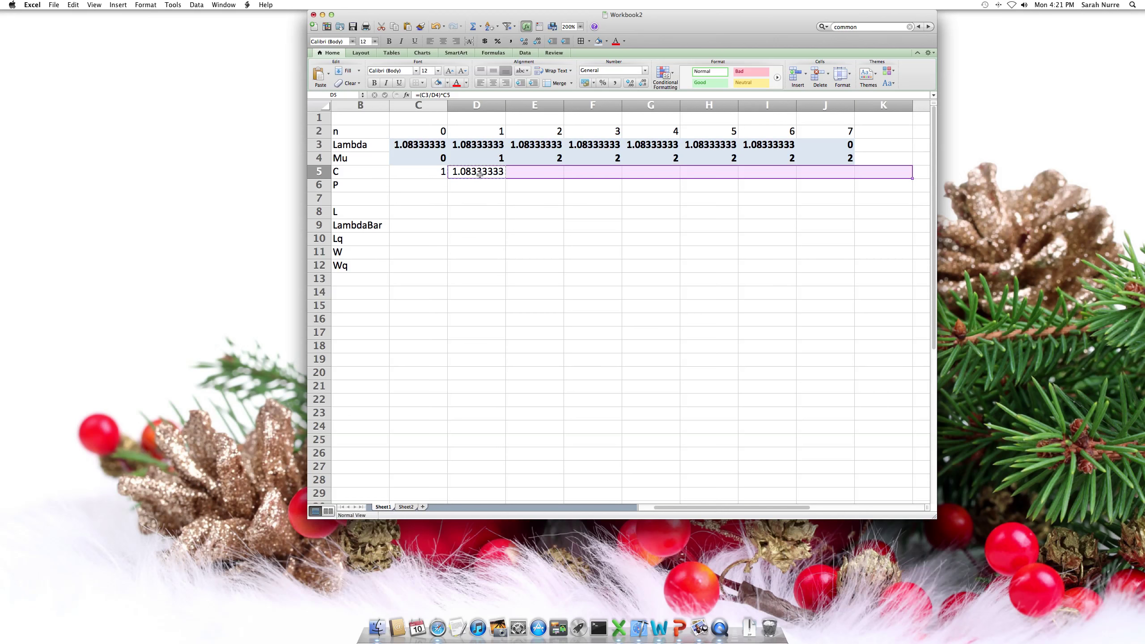
key("shift+Left")
key("super+v")
key("Left")
key("Left")
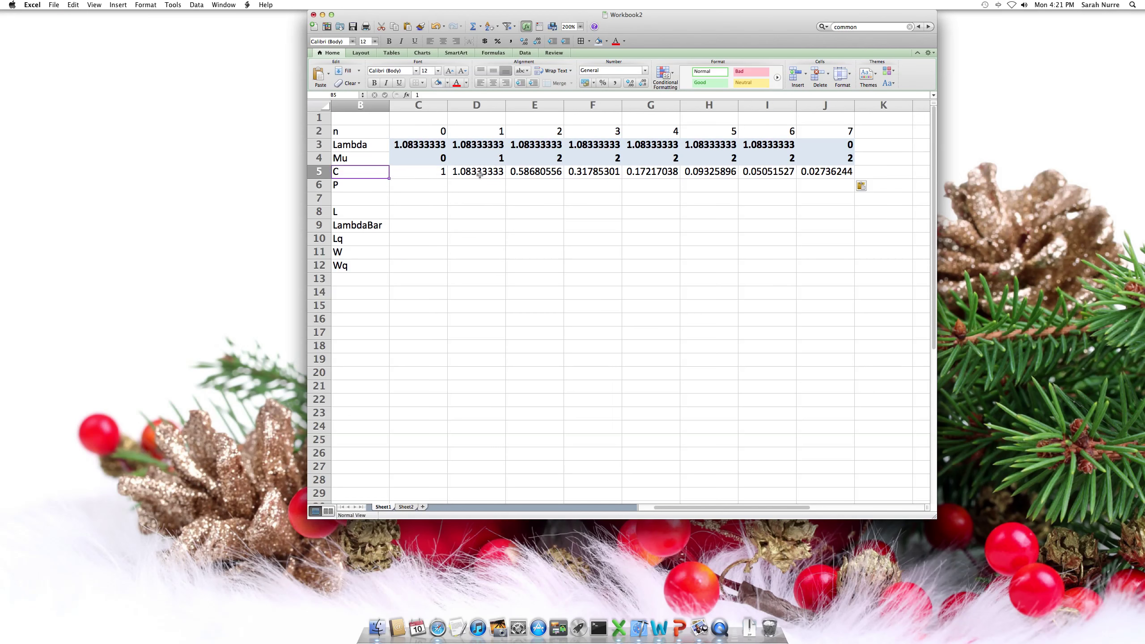
key("Left")
key("Right")
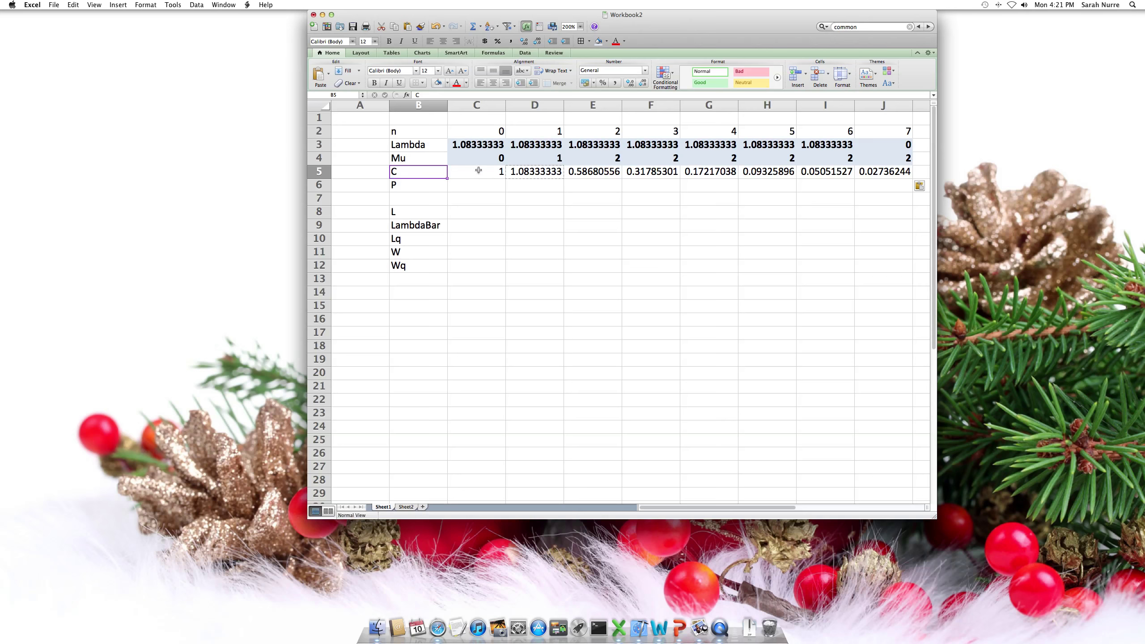
left_click(539, 175)
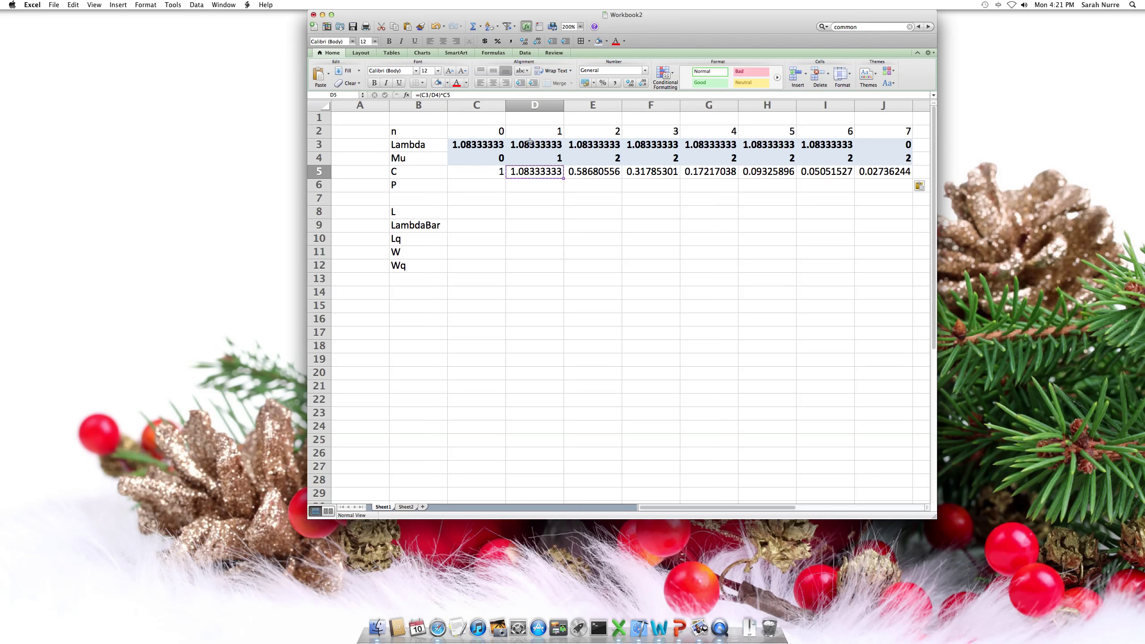
left_click(474, 96)
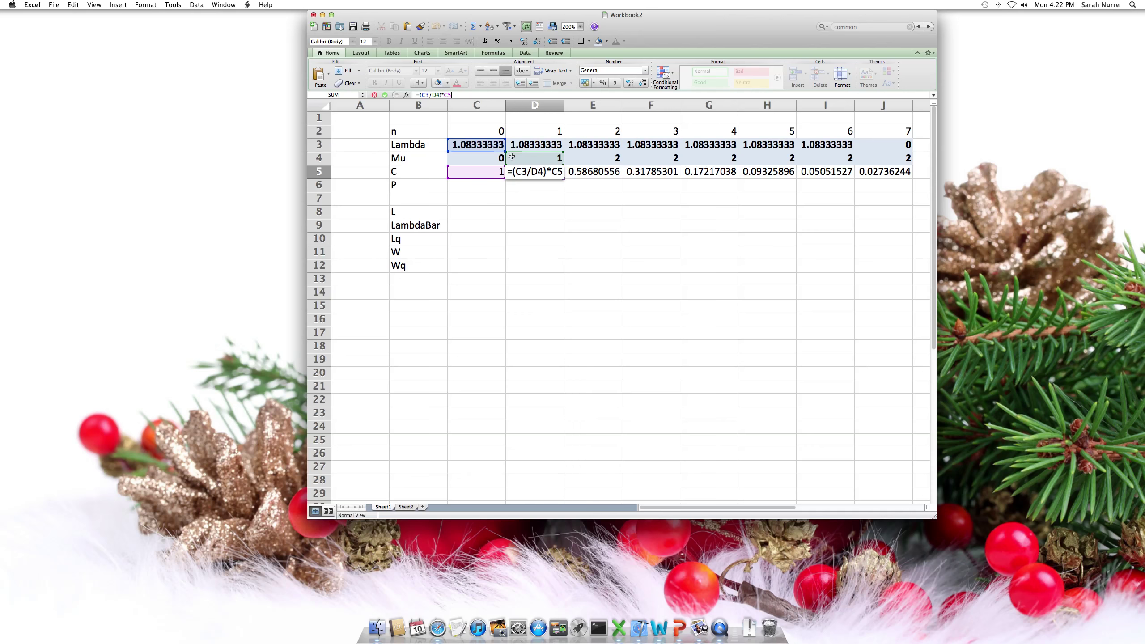
Enter =1/SUM(C5:J5) in C6 so P0 reads 0.30018321.
key("Return")
key("Left")
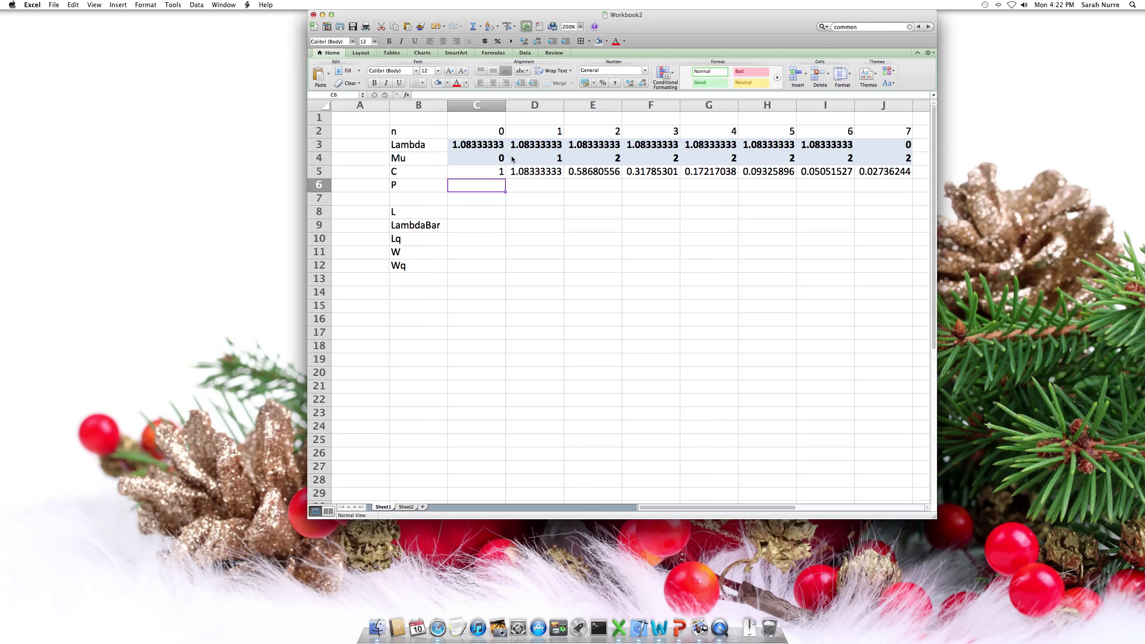
type("=1/su")
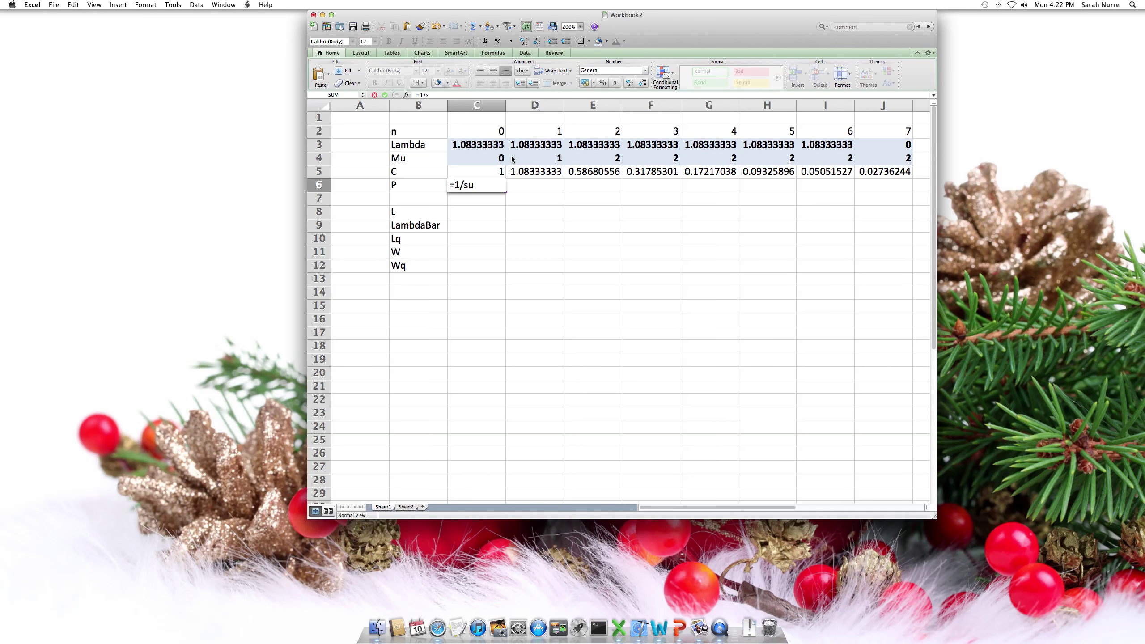
type("m(")
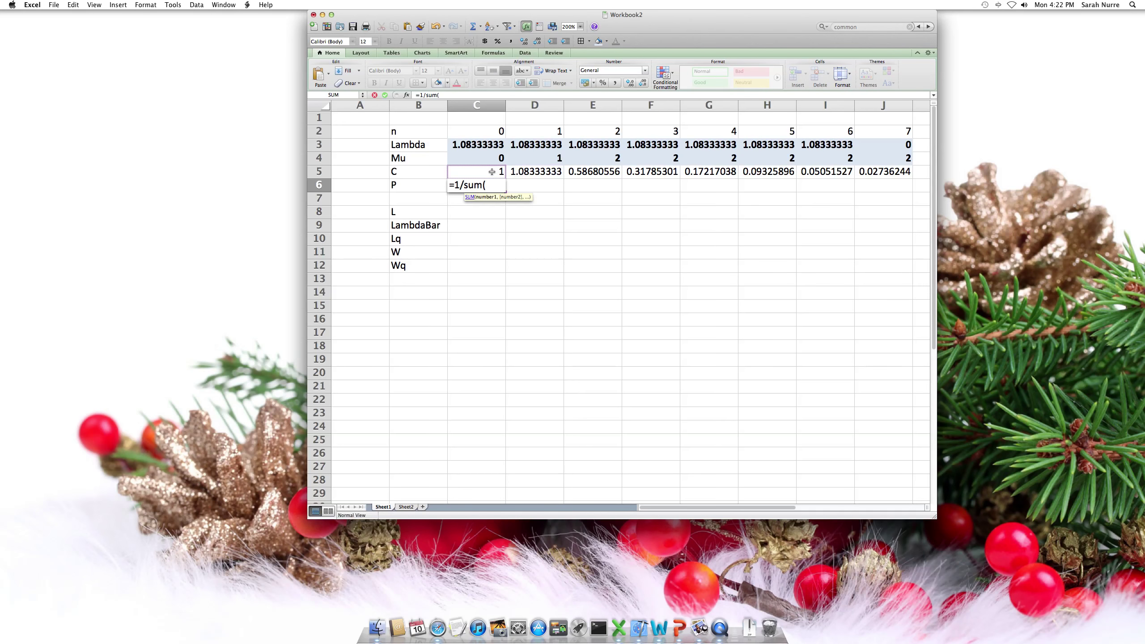
left_click_drag(493, 174, 879, 173)
key("Return")
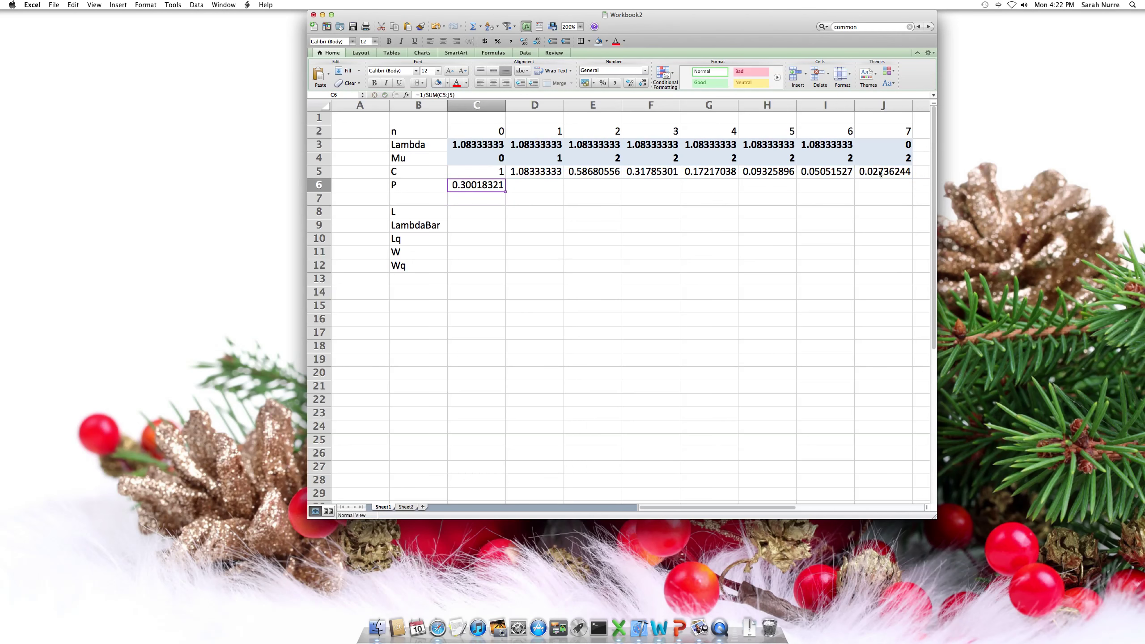
key("Right")
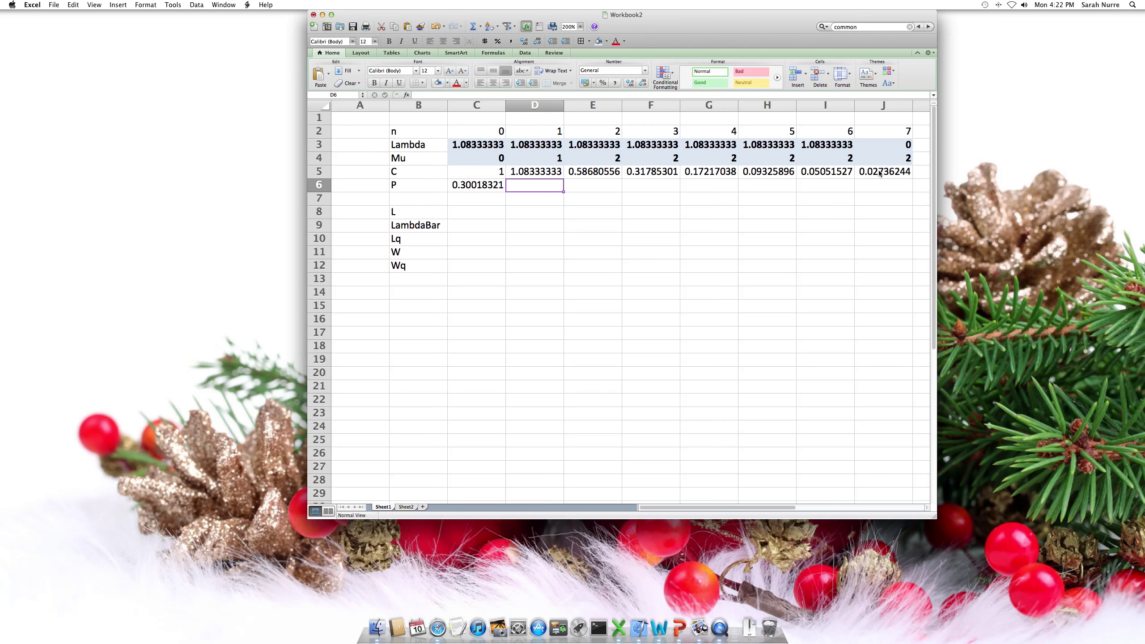
type("=")
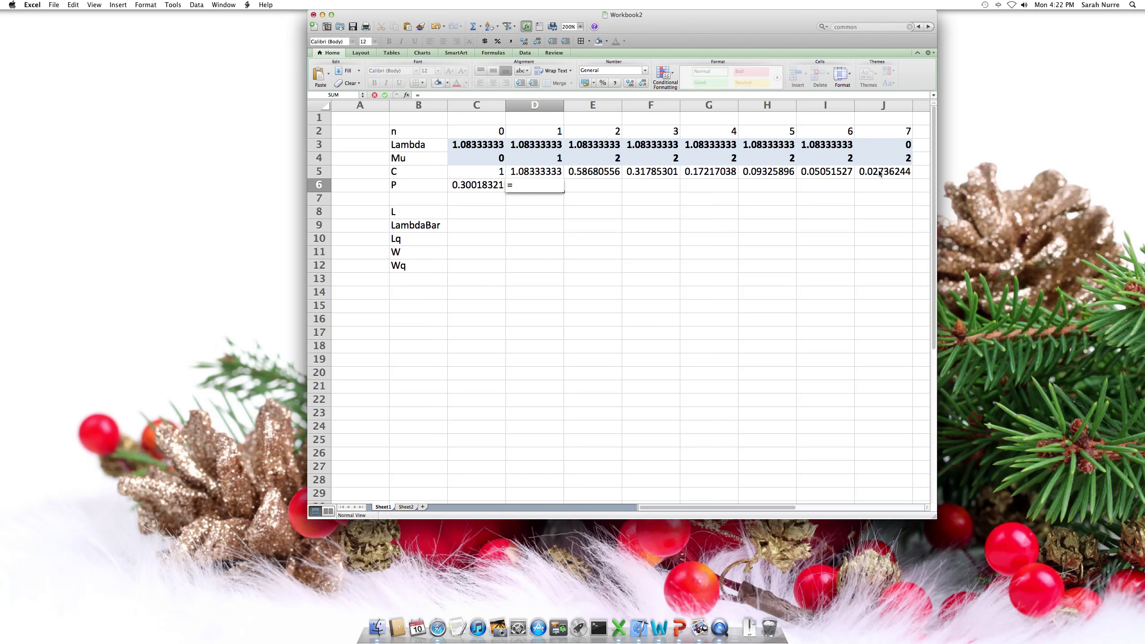
Enter =D5*$C$6 in D6 for state 1's probability, 0.32519847.
left_click(539, 173)
type("*")
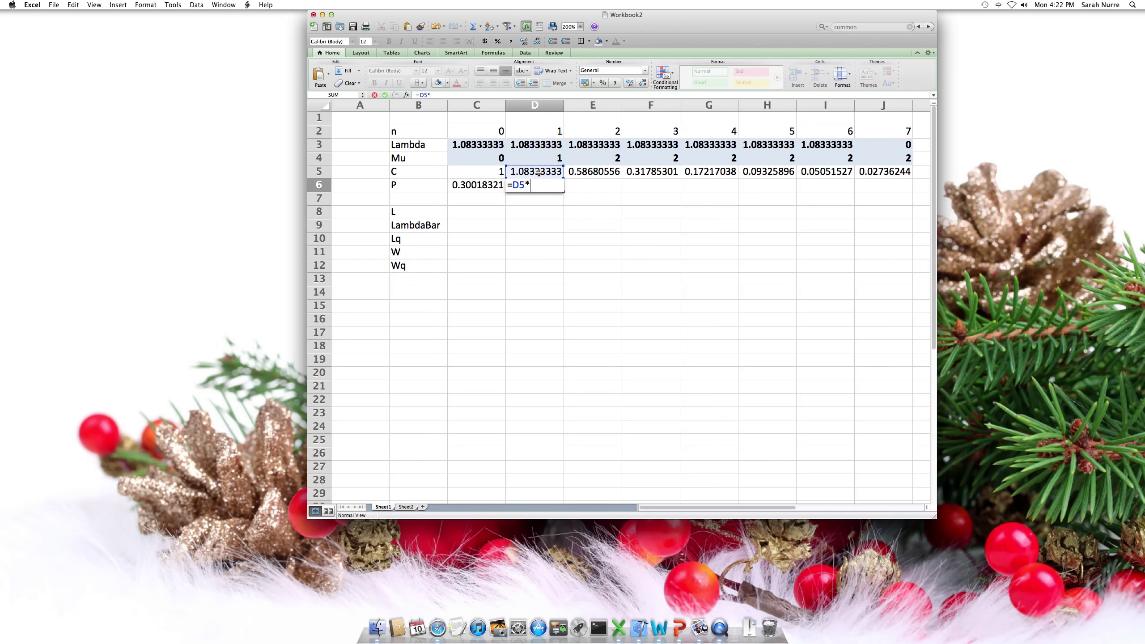
scroll(496, 180, "down", 3)
scroll(487, 162, "up", 3)
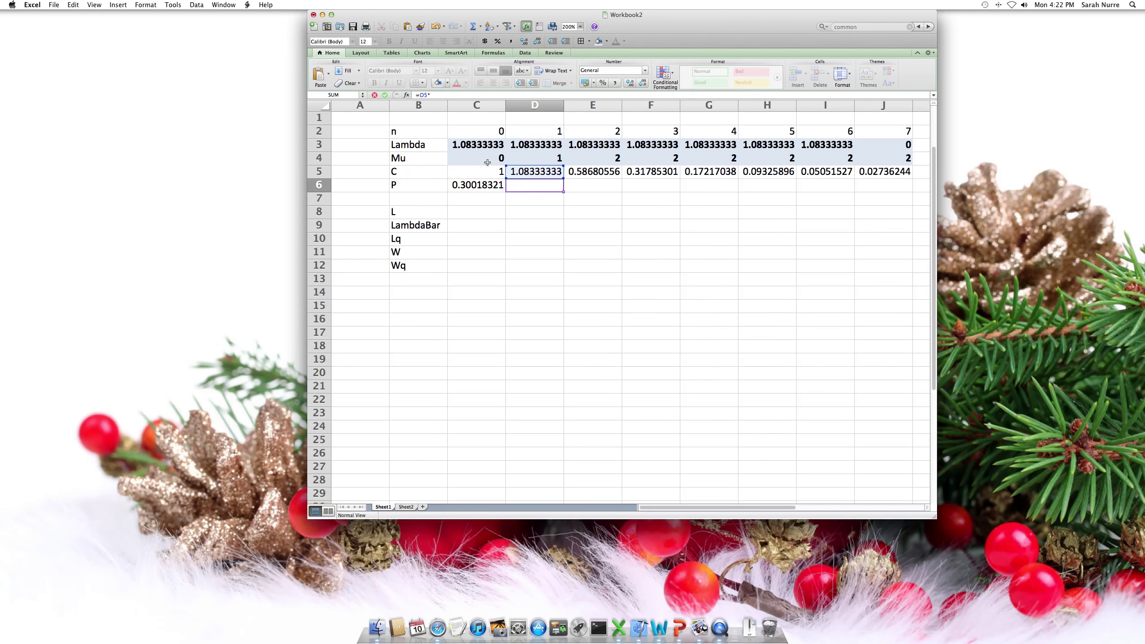
left_click(478, 188)
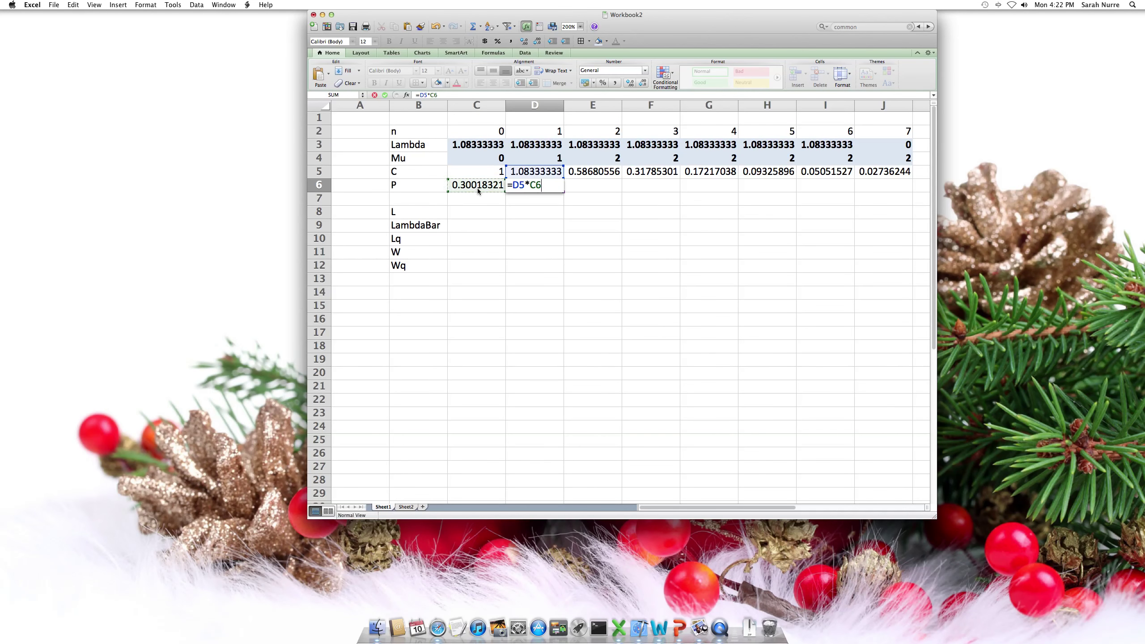
key("F4")
key("Return")
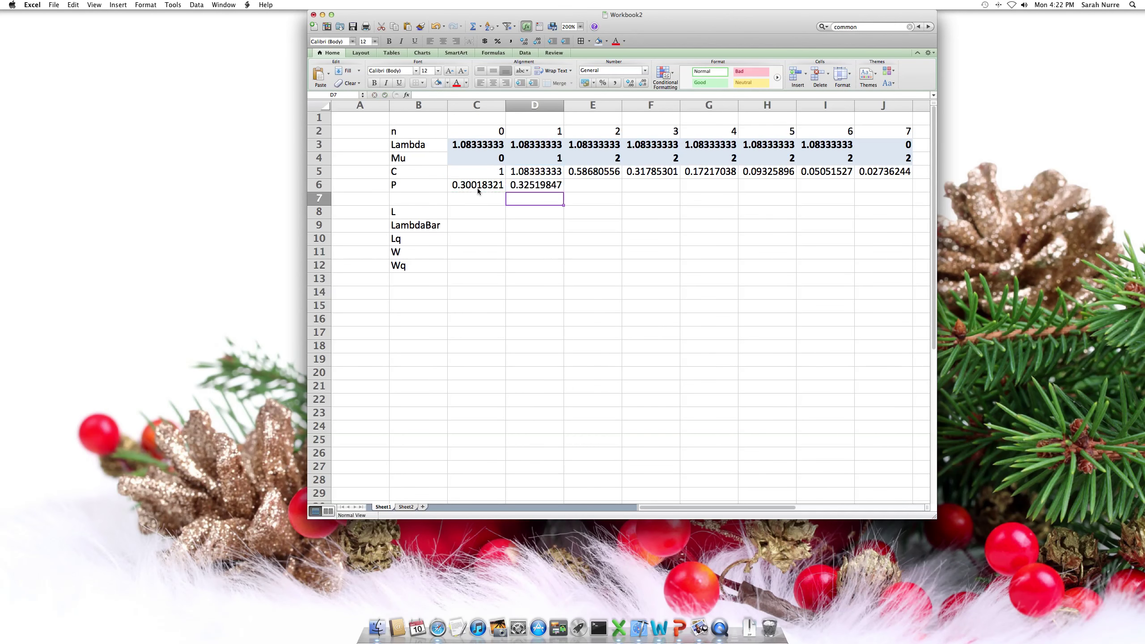
Enter =E5*$C$6 in E6 and copy it across F6:J6, ending at 0.00821374.
key("Right")
type("=")
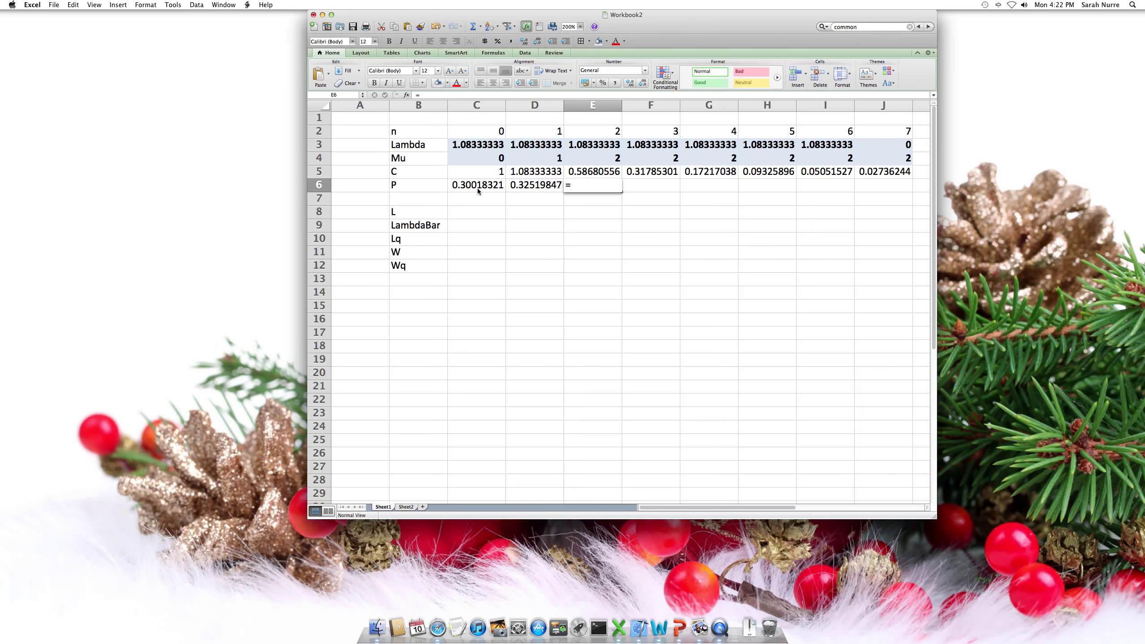
key("Up")
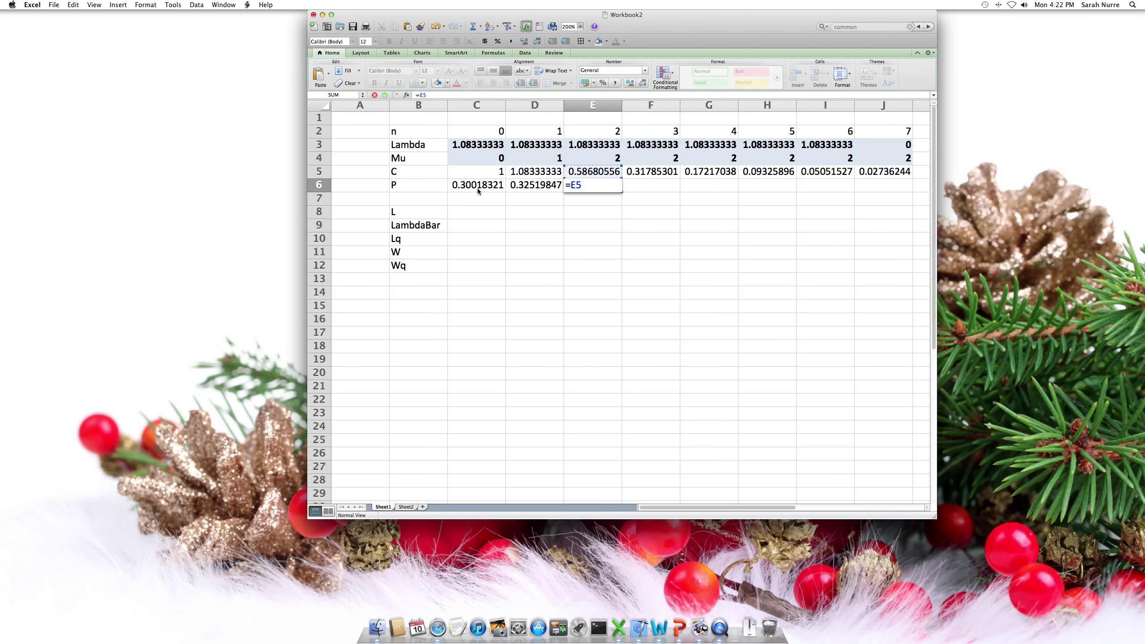
type("*")
left_click(469, 185)
key("super+t")
key("Return")
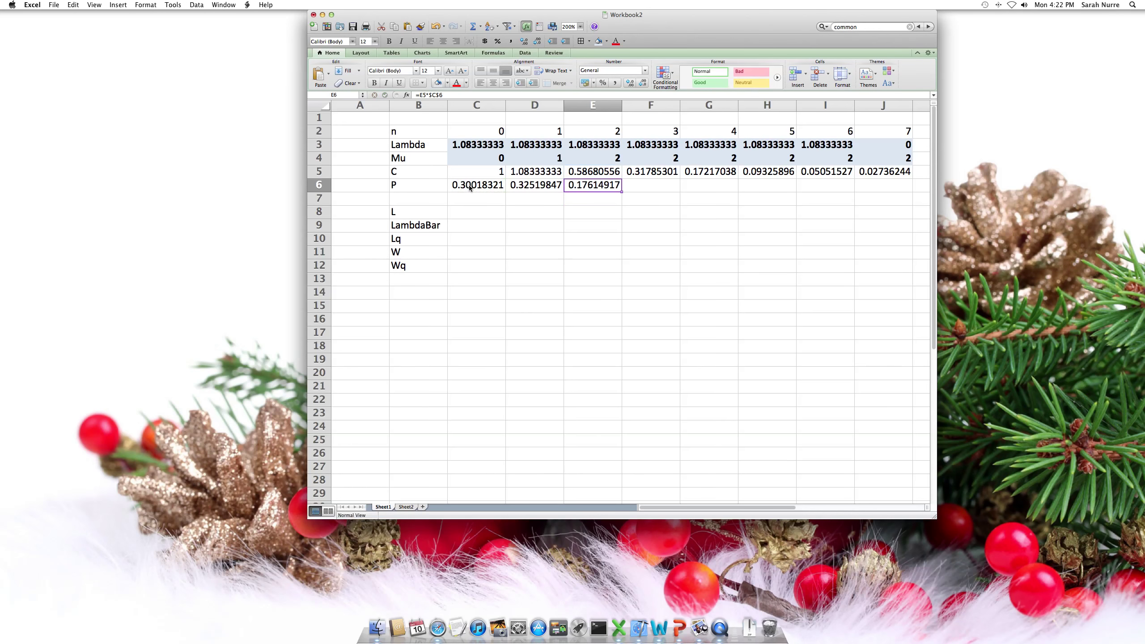
key("shift+Right")
key("shift+Right")
key("shift+Right")
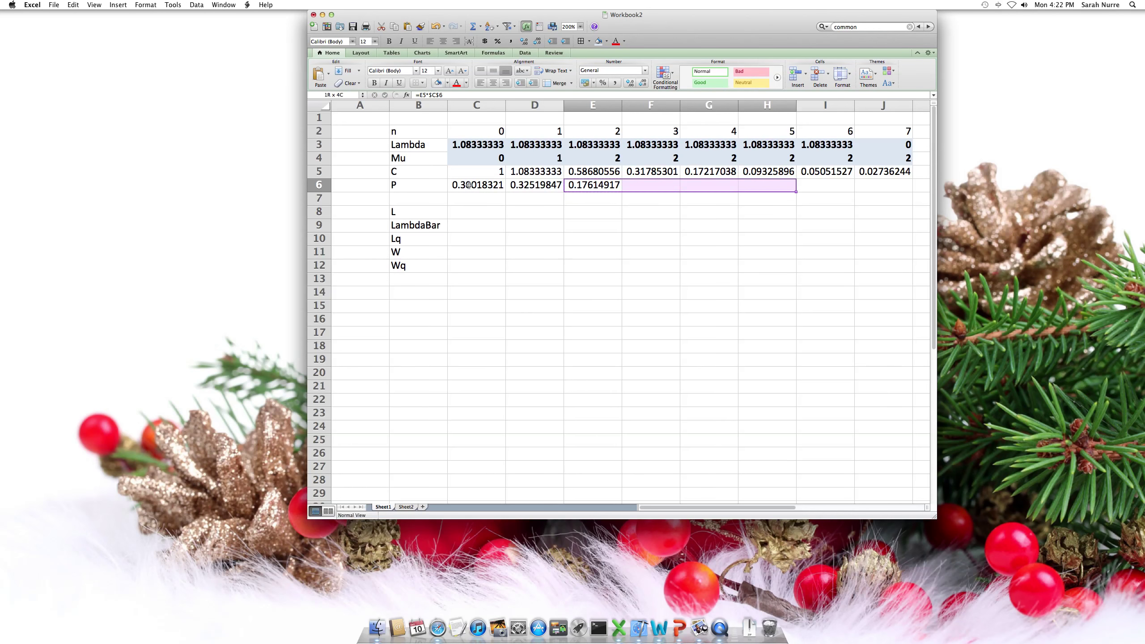
key("shift+Right")
key("shift+Right")
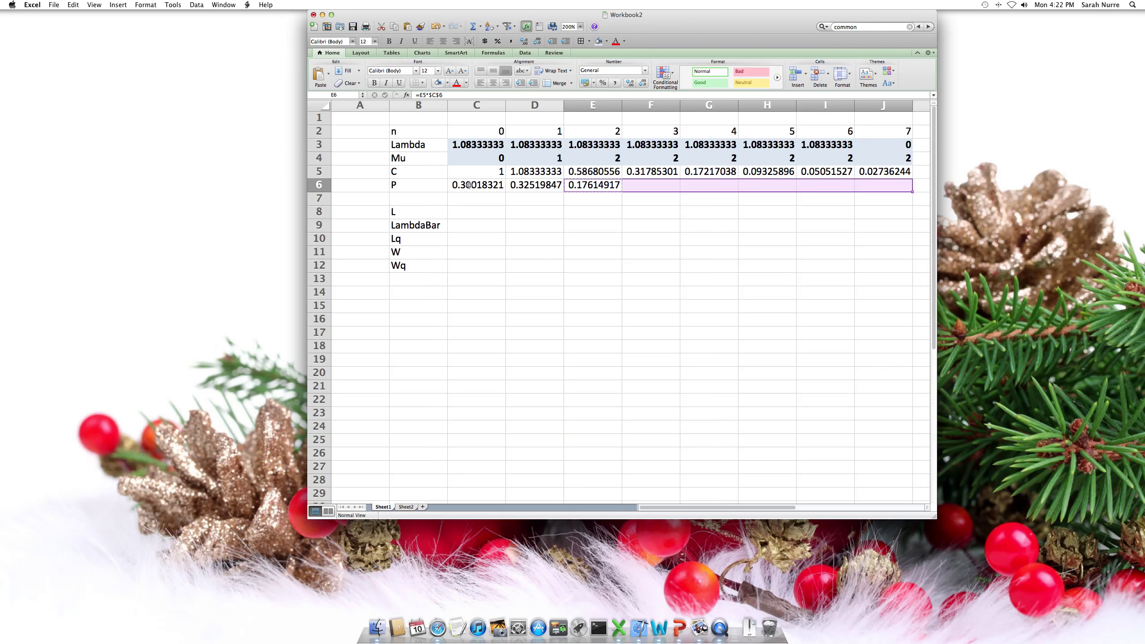
key("super+v")
key("Right")
key("Right")
key("Right")
key("Right")
key("Right")
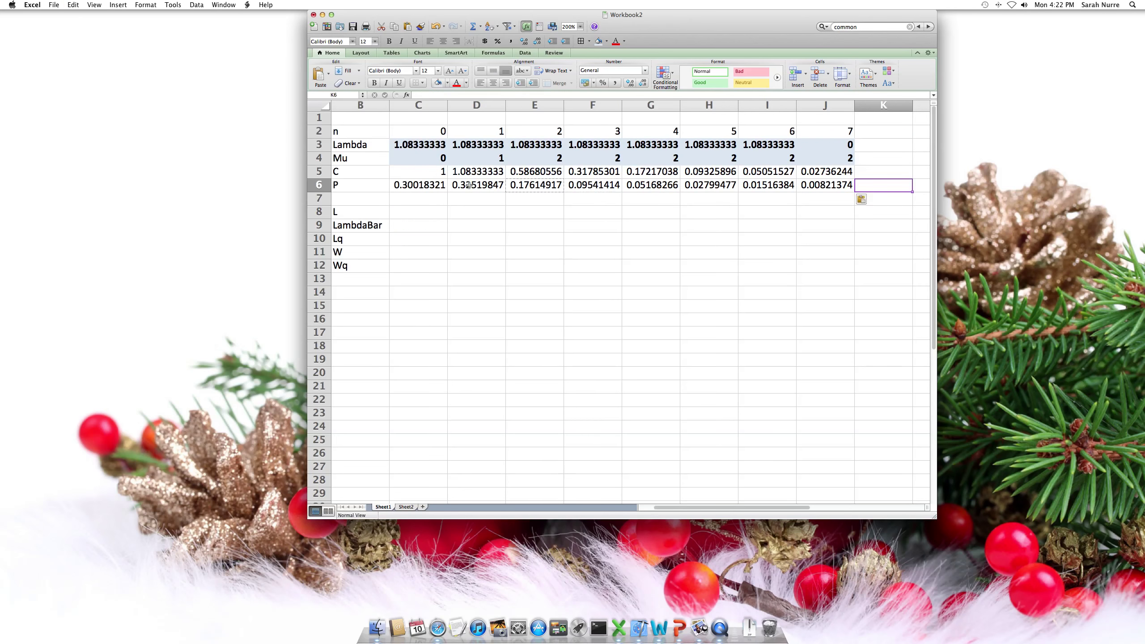
Add a check total in K6 summing the P values C6:J6.
key("Left")
key("Right")
type("=sum(")
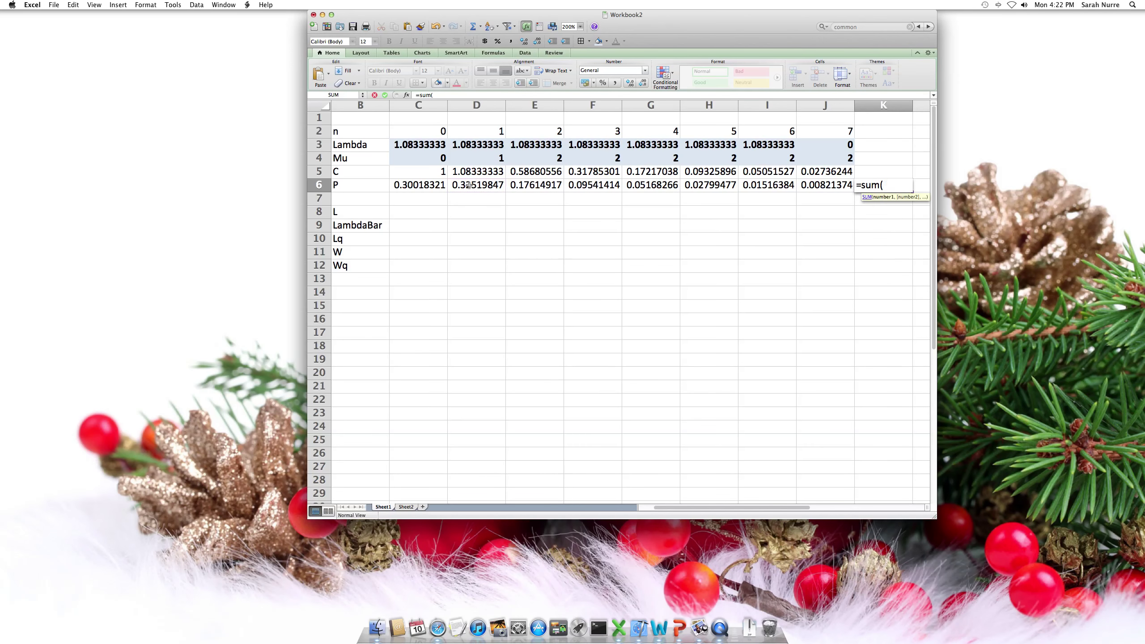
key("Left")
key("shift+Left")
key("shift+Left")
key("shift+Left")
key("shift+Left")
key("shift+Left")
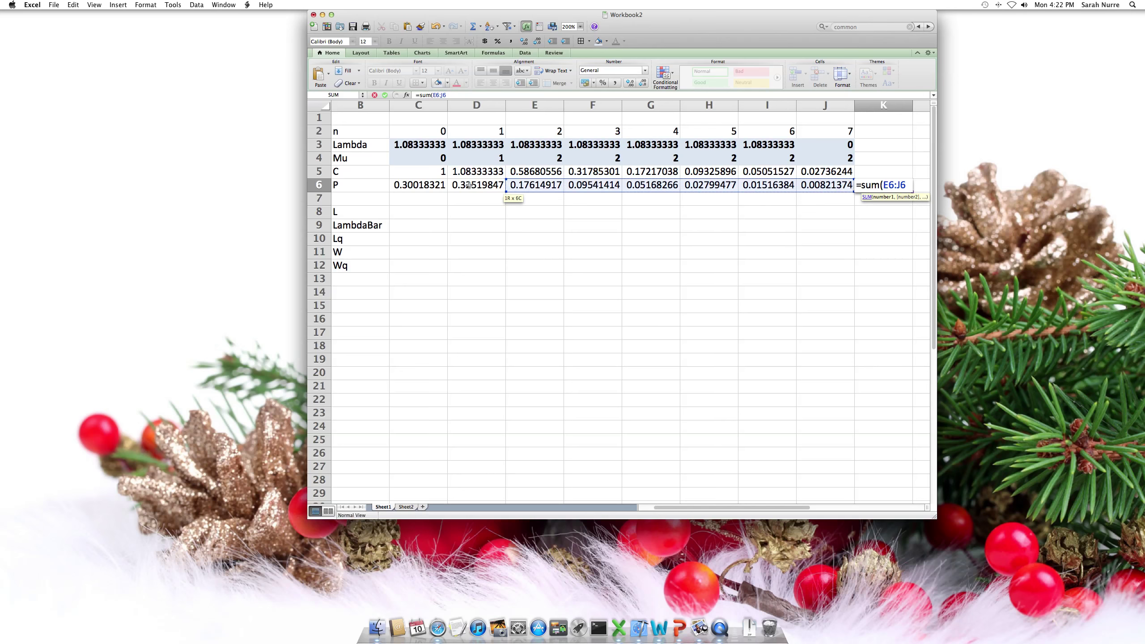
key("shift+Left")
key("shift+Left")
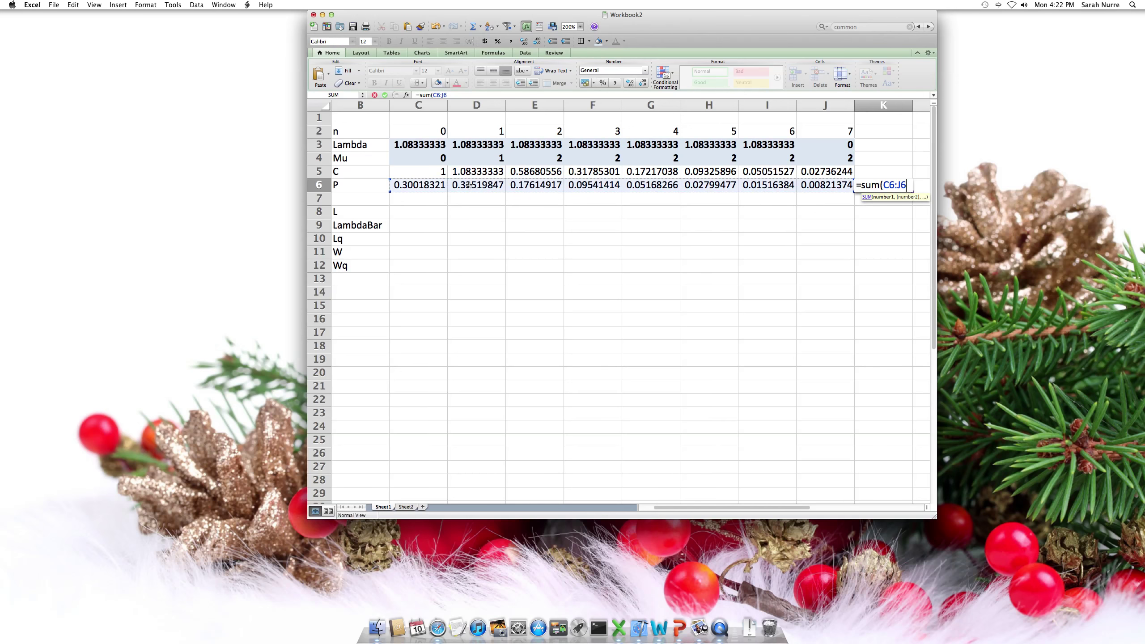
key("Return")
Delete the K6 check total so the P row ends at column J.
key("Up")
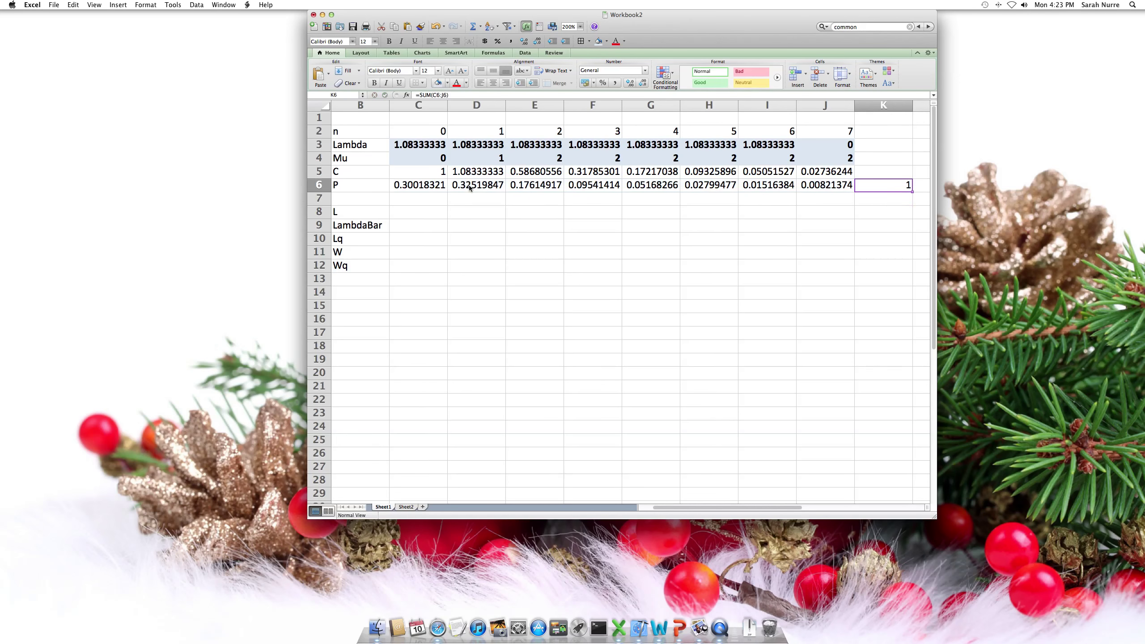
key("Delete")
key("Left")
key("Left")
key("Left")
key("Left")
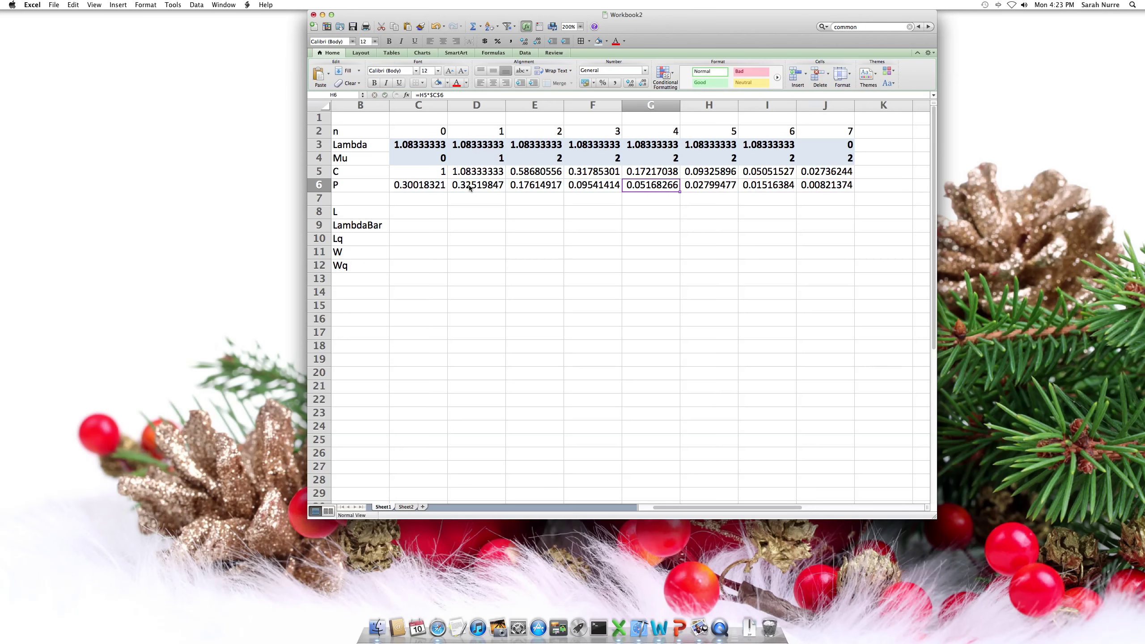
key("Left")
key("Left")
key("Left")
key("Left")
key("Left")
key("Left")
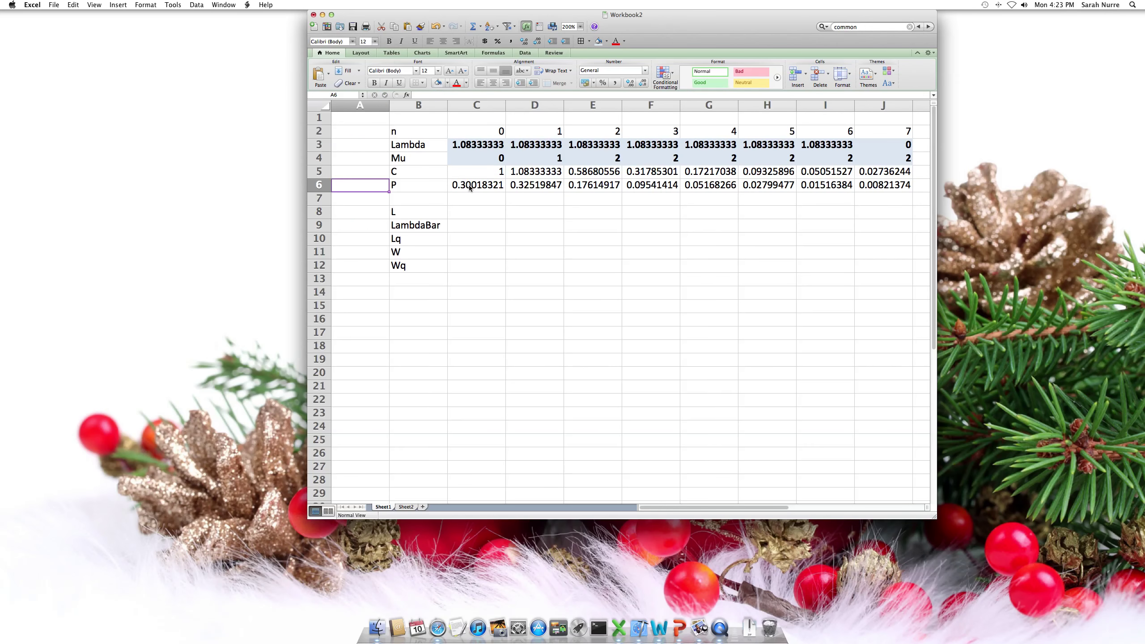
key("Right")
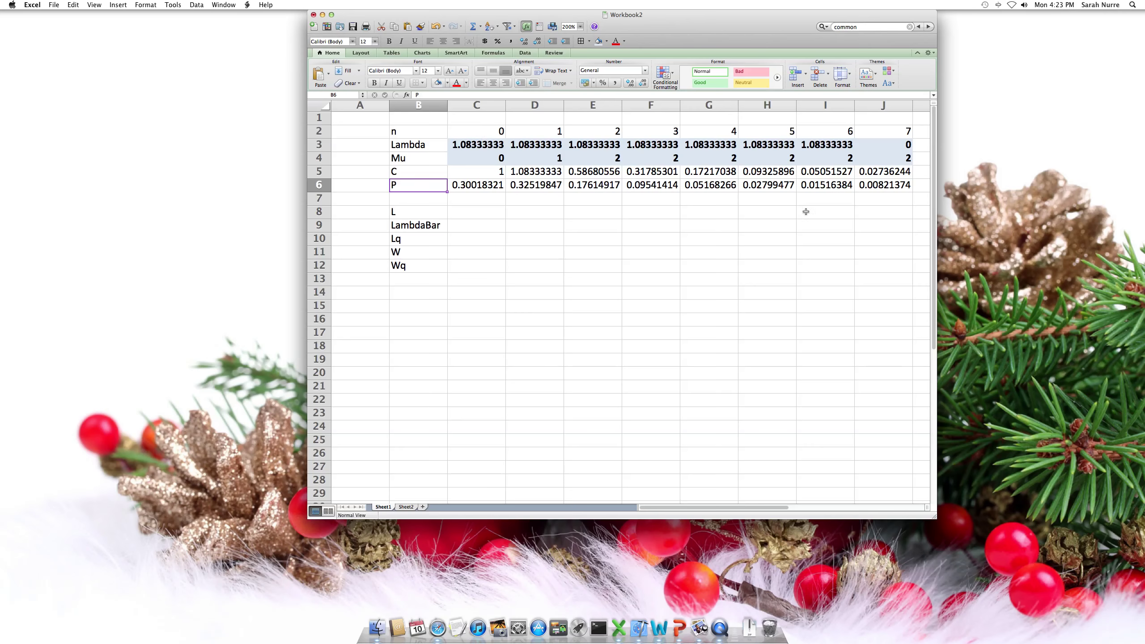
left_click(469, 212)
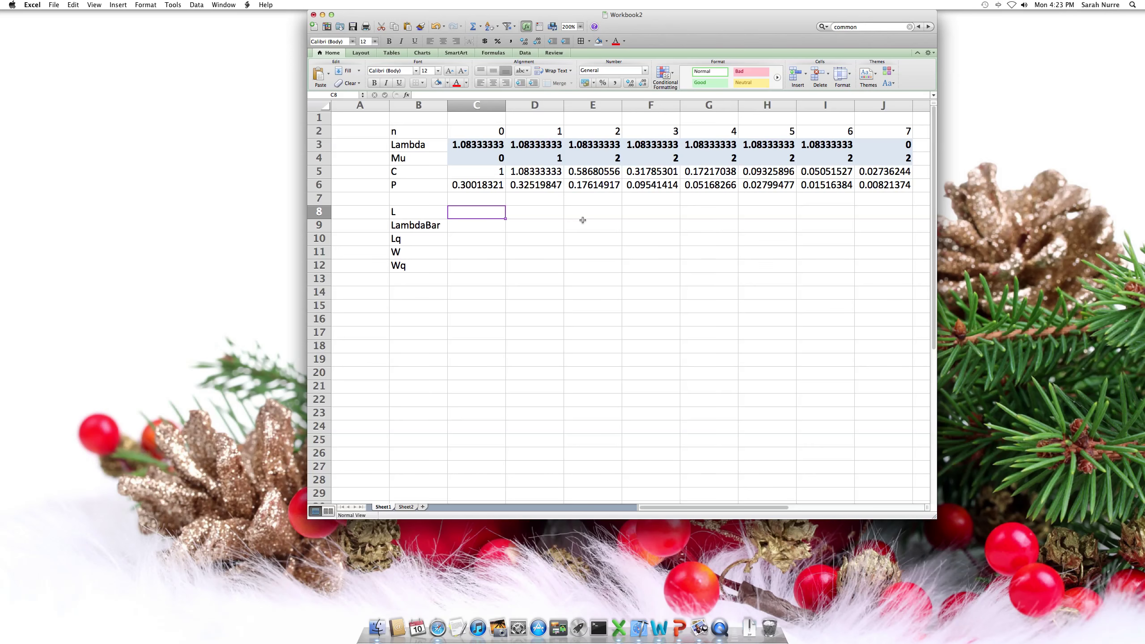
Enter =SUMPRODUCT(C2:J2,C6:J6) in C8 so L reads 1.45892294.
type("=su")
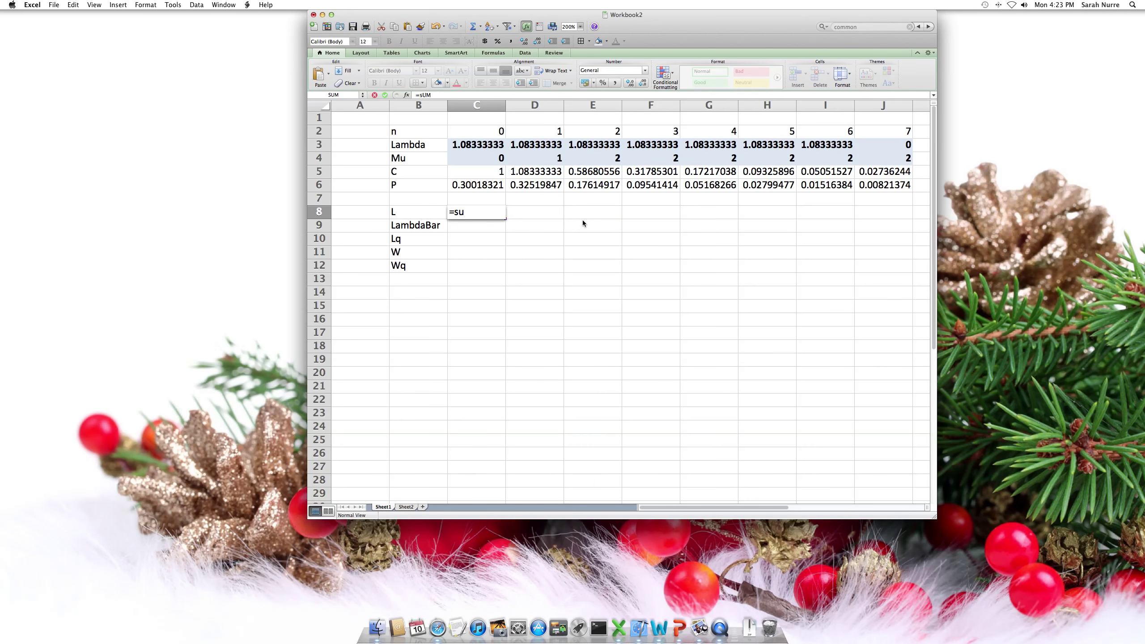
type("mprodu")
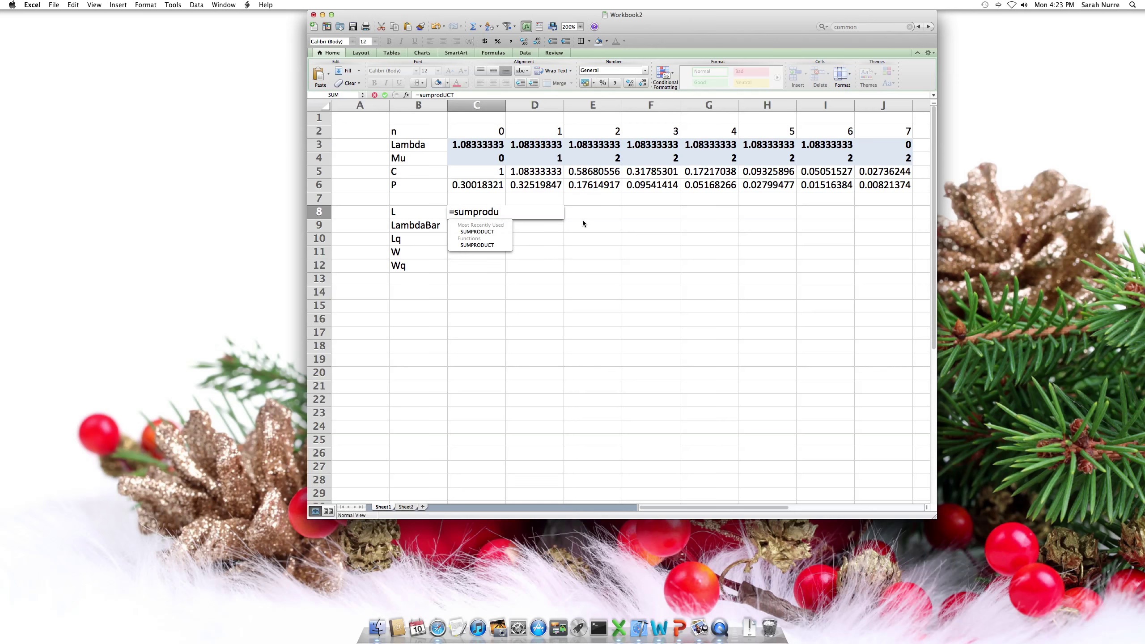
type("ct(")
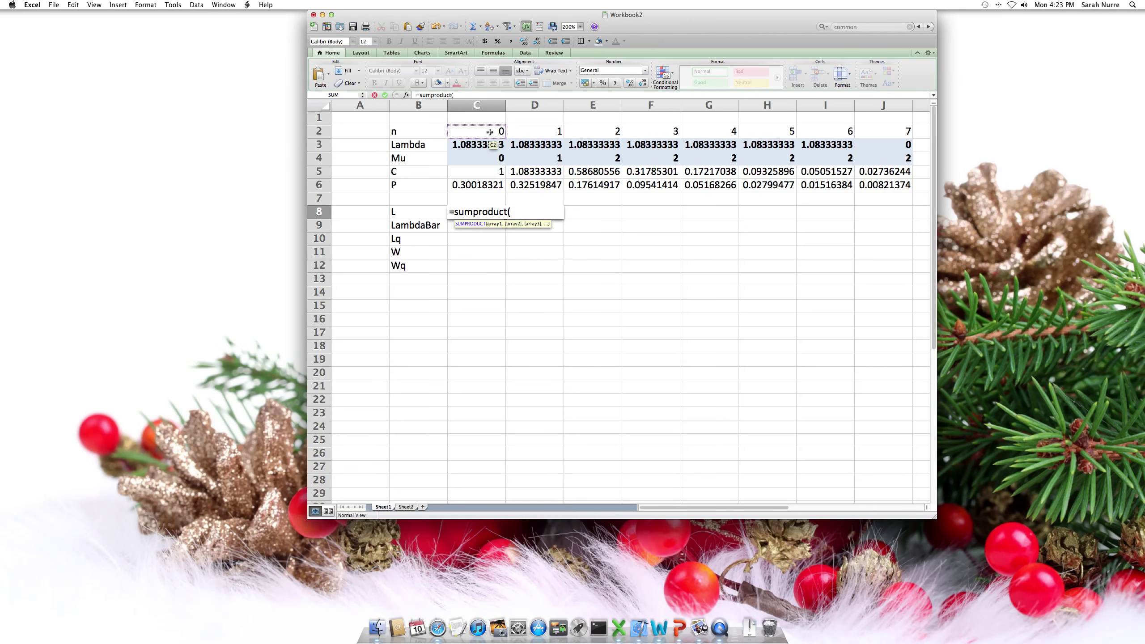
left_click_drag(477, 131, 882, 134)
type(",")
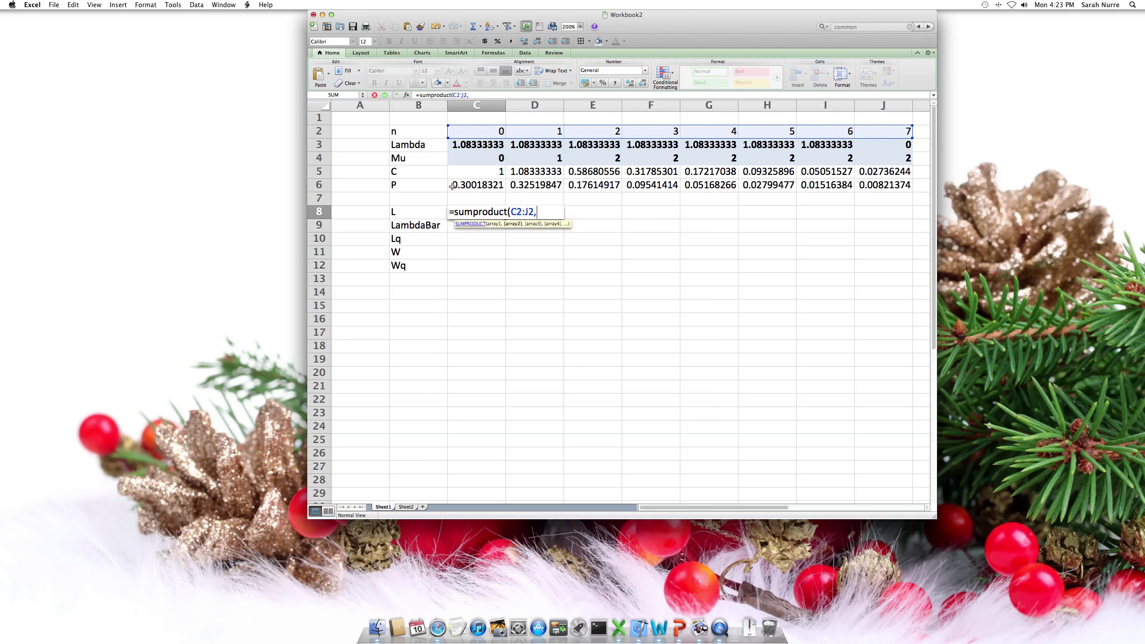
left_click(497, 185)
left_click_drag(498, 184, 865, 183)
key("Return")
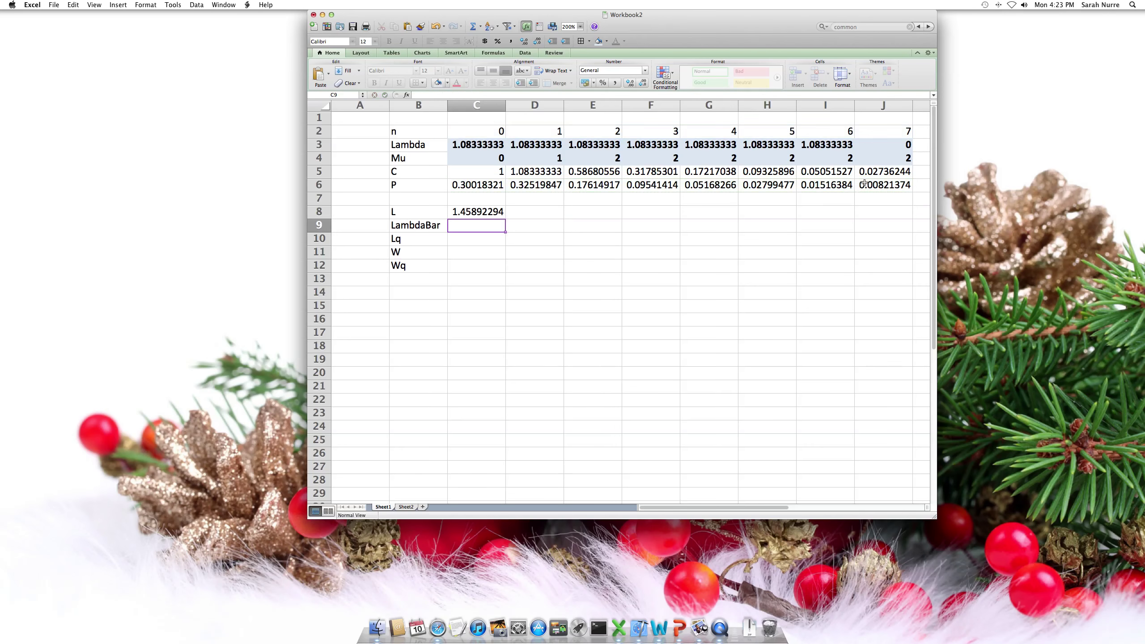
key("Up")
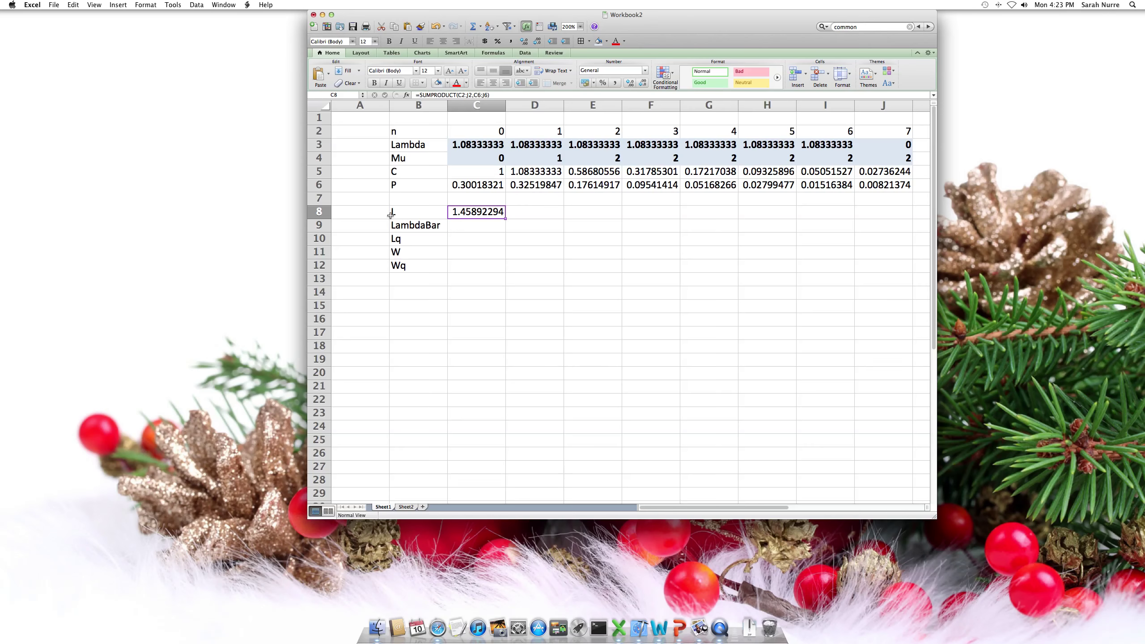
left_click(463, 227)
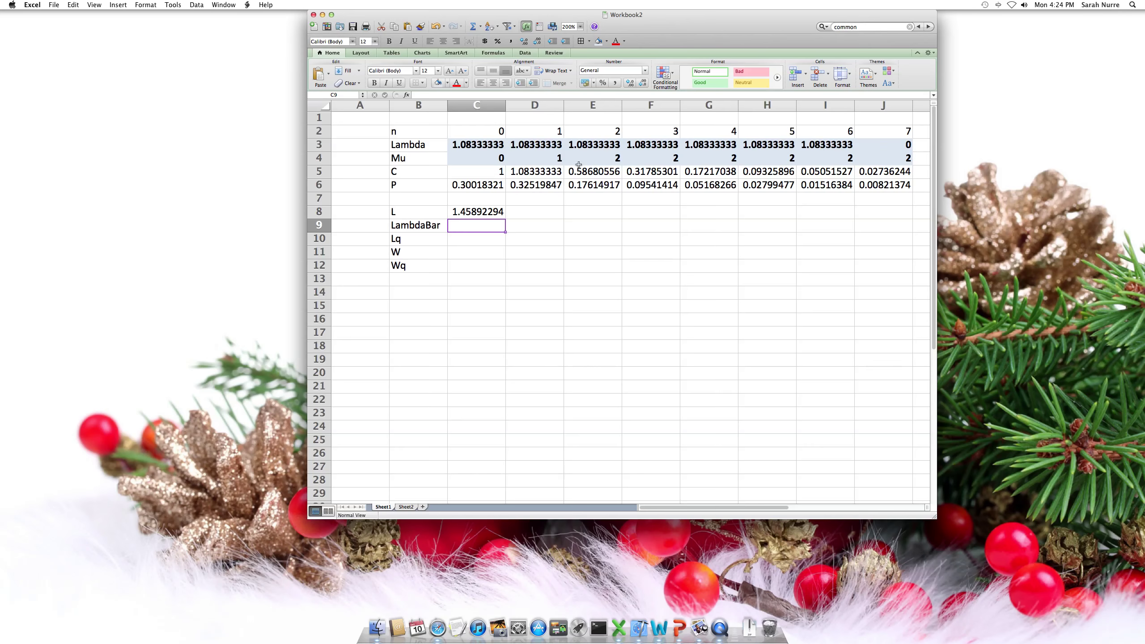
Enter =SUMPRODUCT(C3:J3,C6:J6) in C9 so LambdaBar reads 1.07443511.
type("=sump")
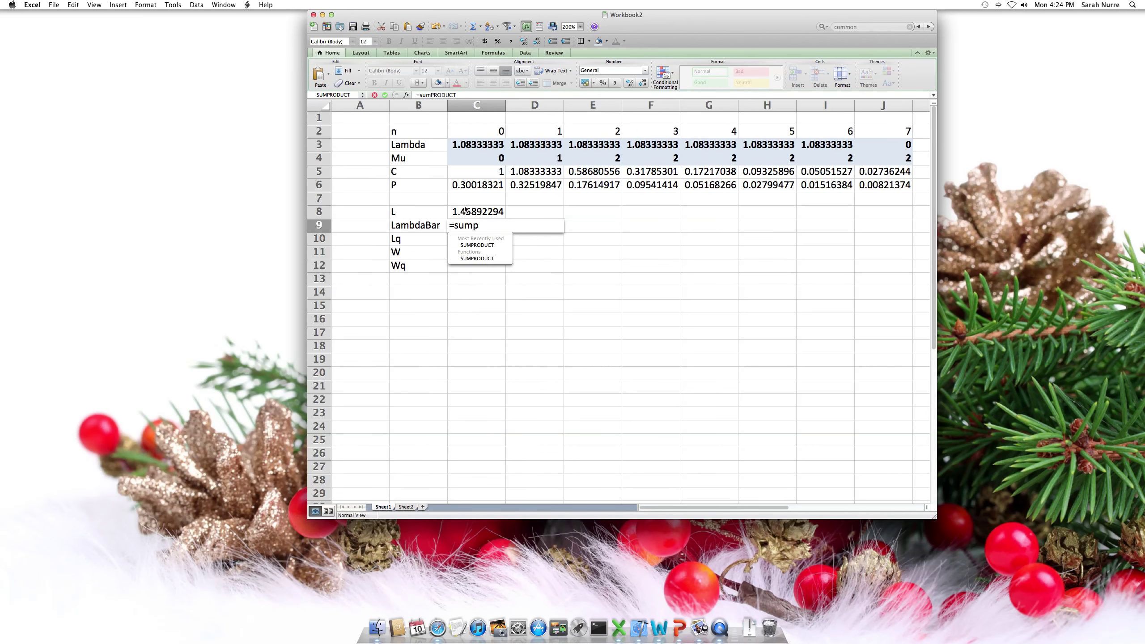
type("roduct(")
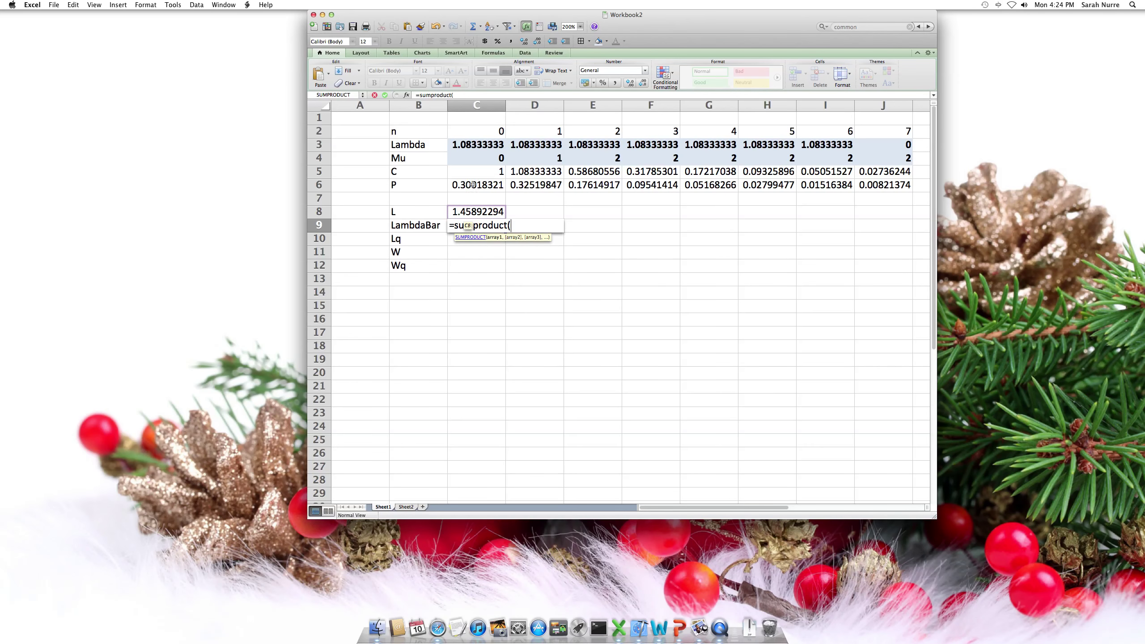
left_click(476, 144)
left_click_drag(723, 147, 874, 149)
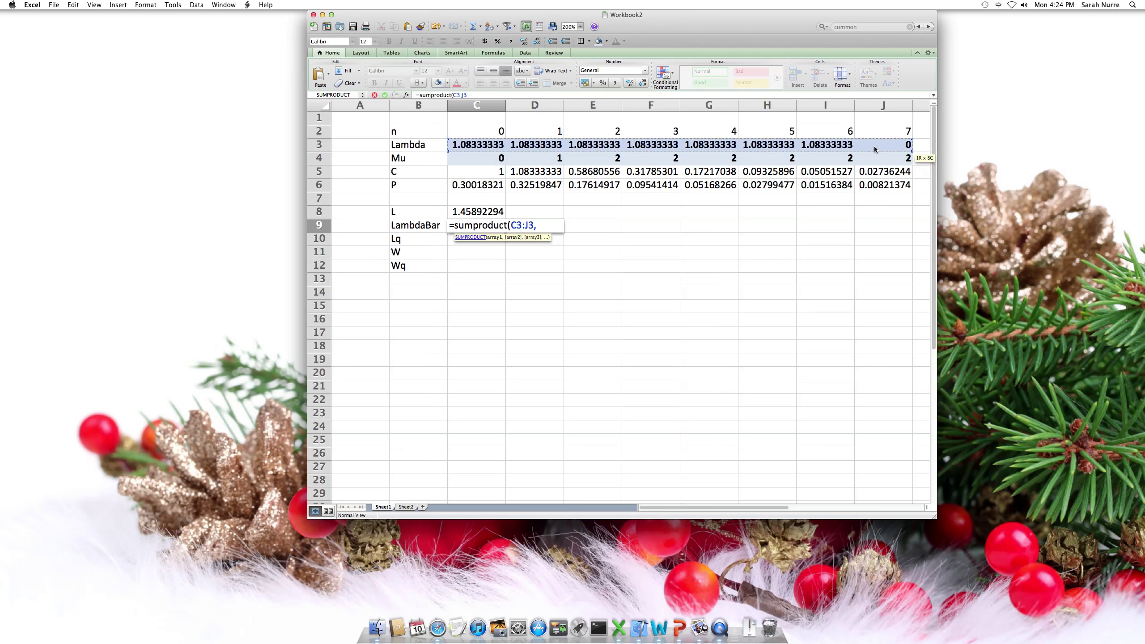
type(",")
left_click_drag(478, 185, 863, 183)
key("Return")
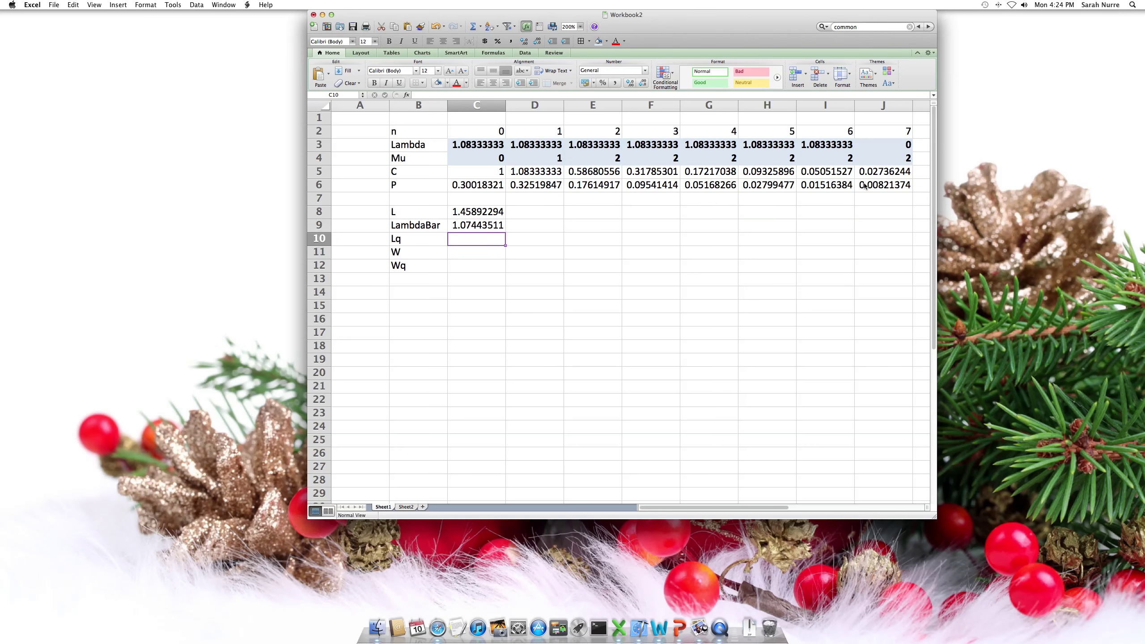
key("Up")
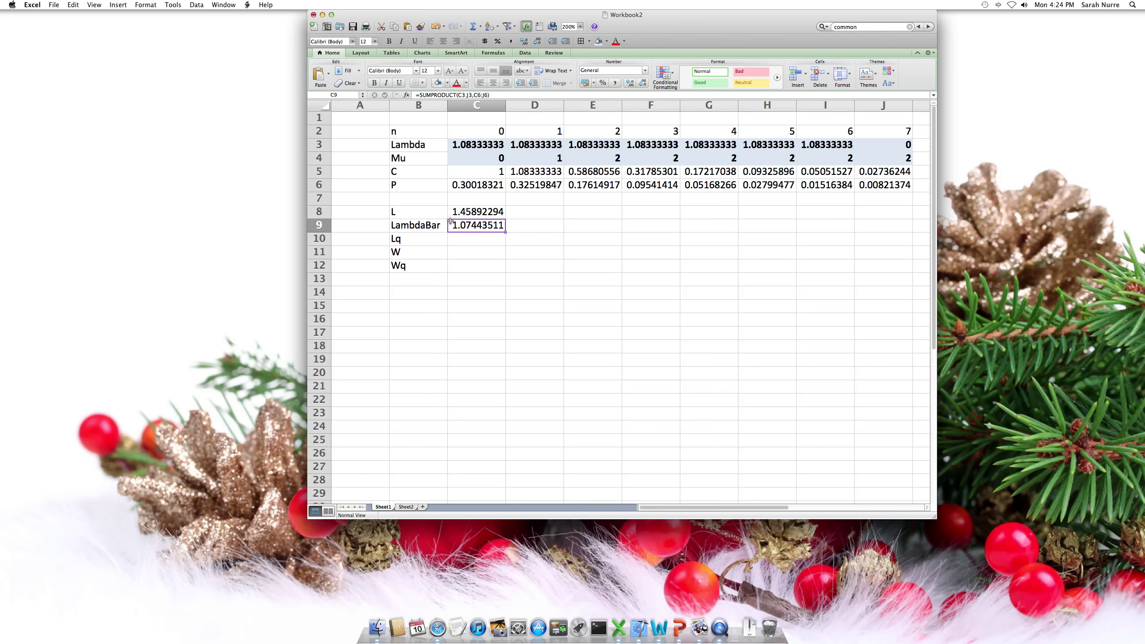
left_click(454, 252)
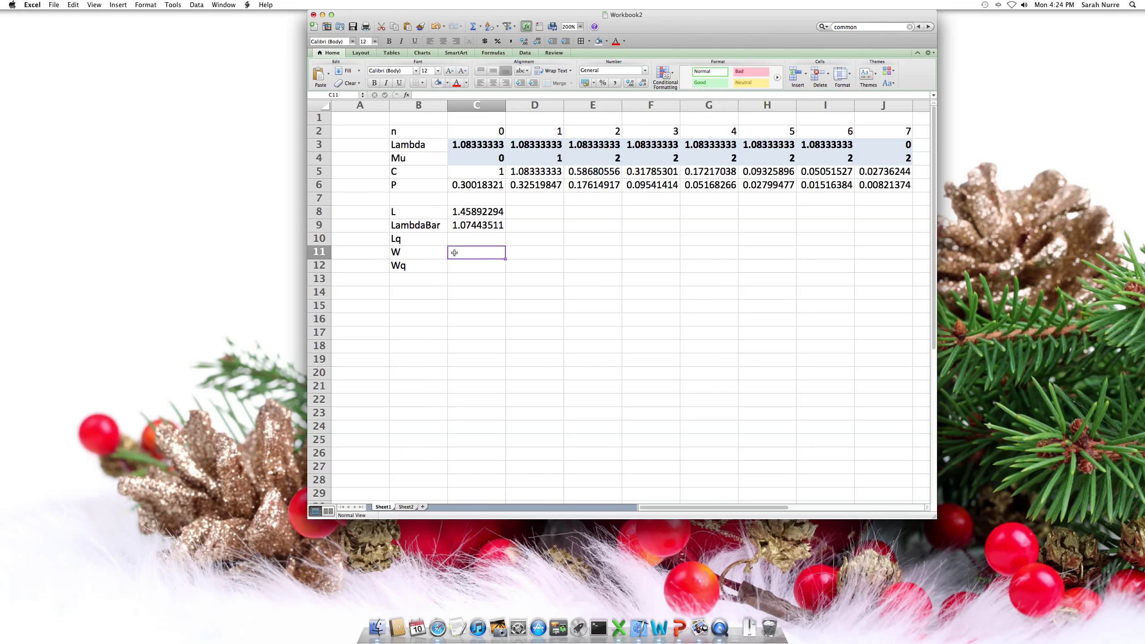
Enter =C8/C9 in C11 so W shows 1.35785114.
type("=")
left_click(469, 212)
type("/")
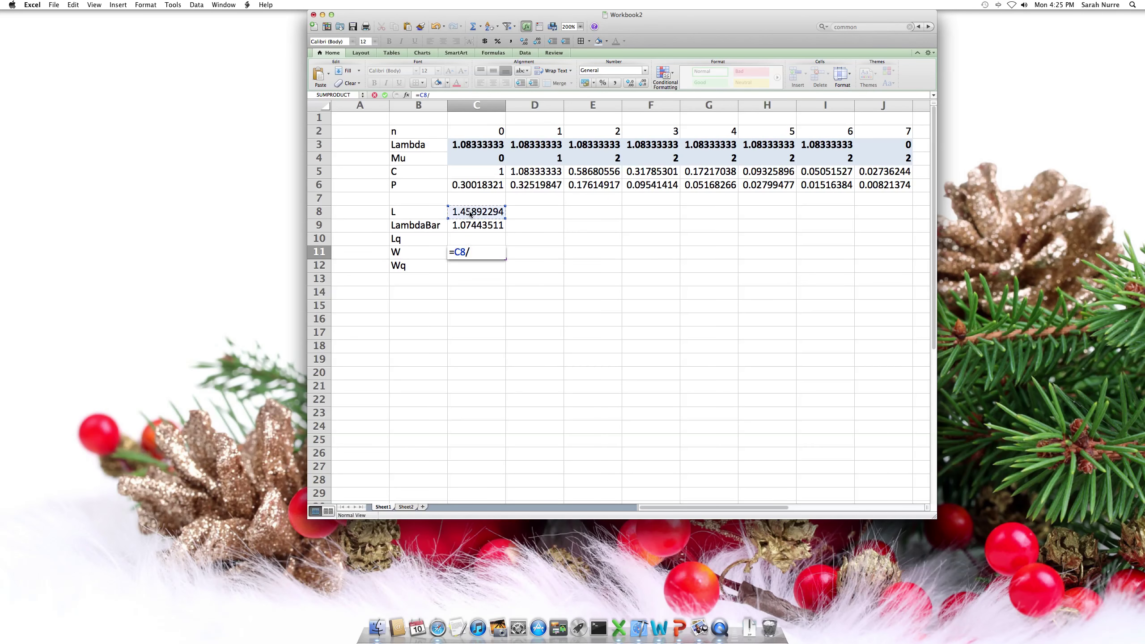
left_click(467, 225)
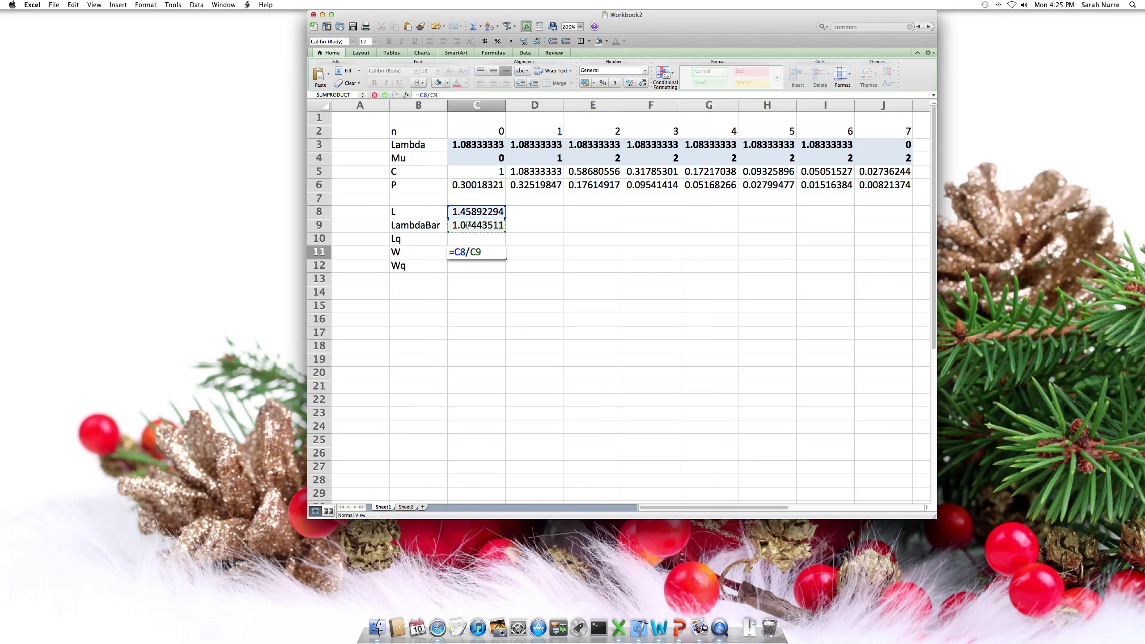
key("Return")
key("Up")
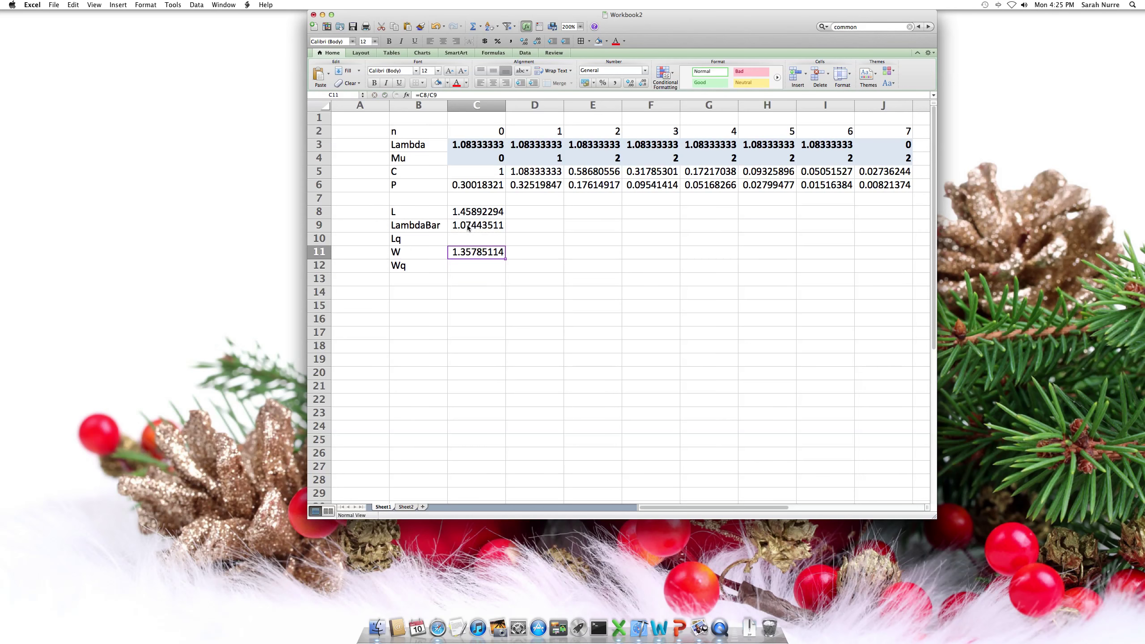
key("Down")
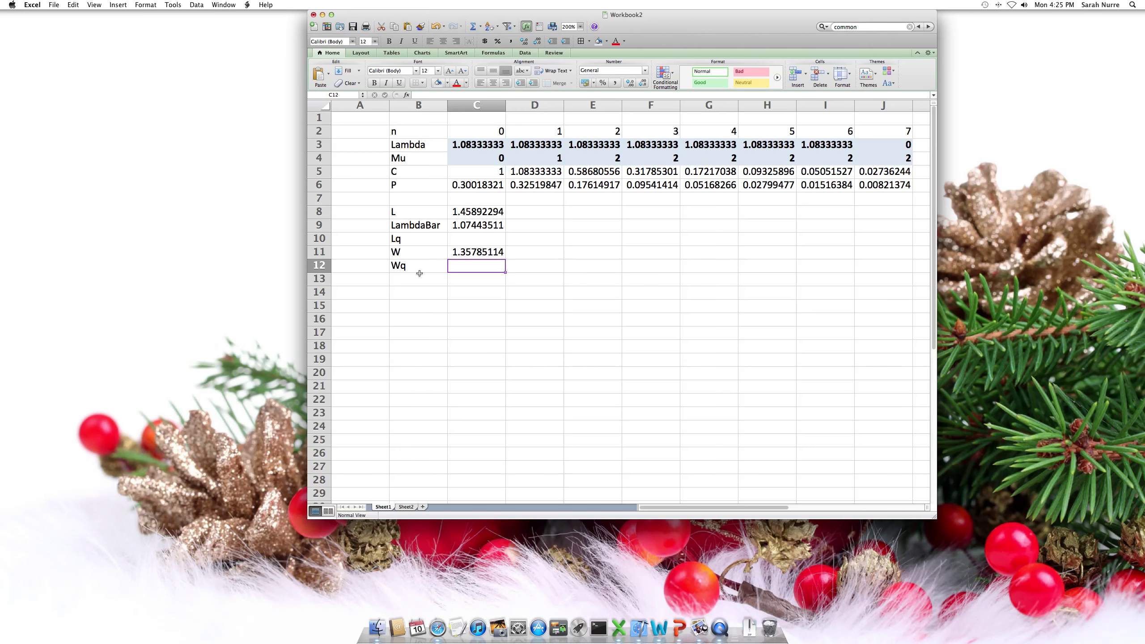
Enter =C11-1 in C12 so Wq reads 0.35785114, and check the W and Wq formulas.
type("=")
key("Up")
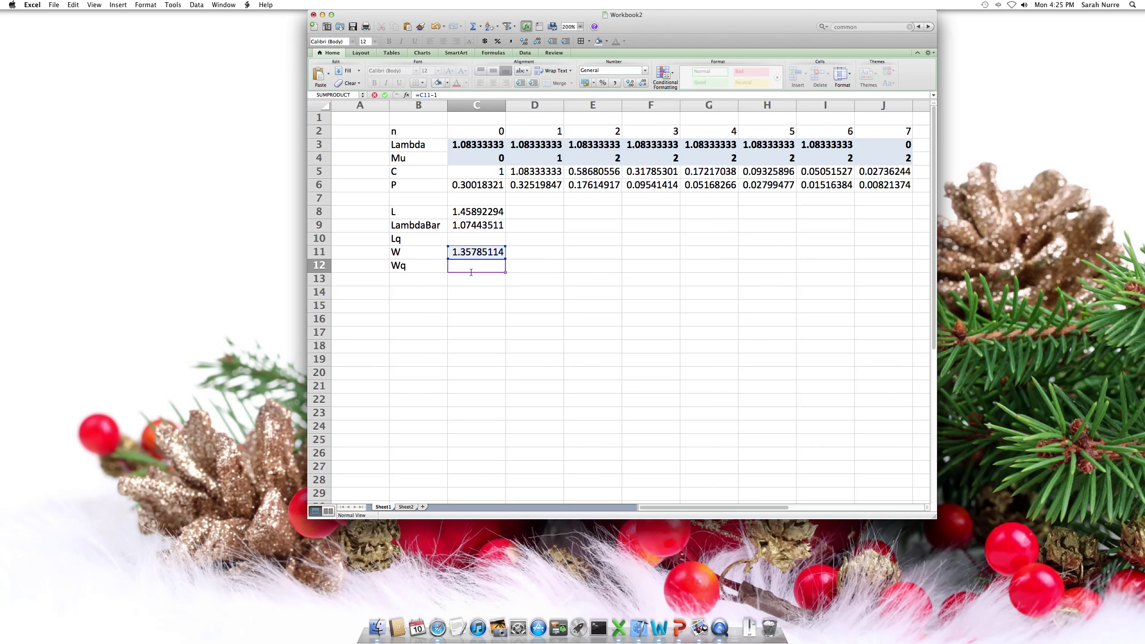
key("Return")
key("Up")
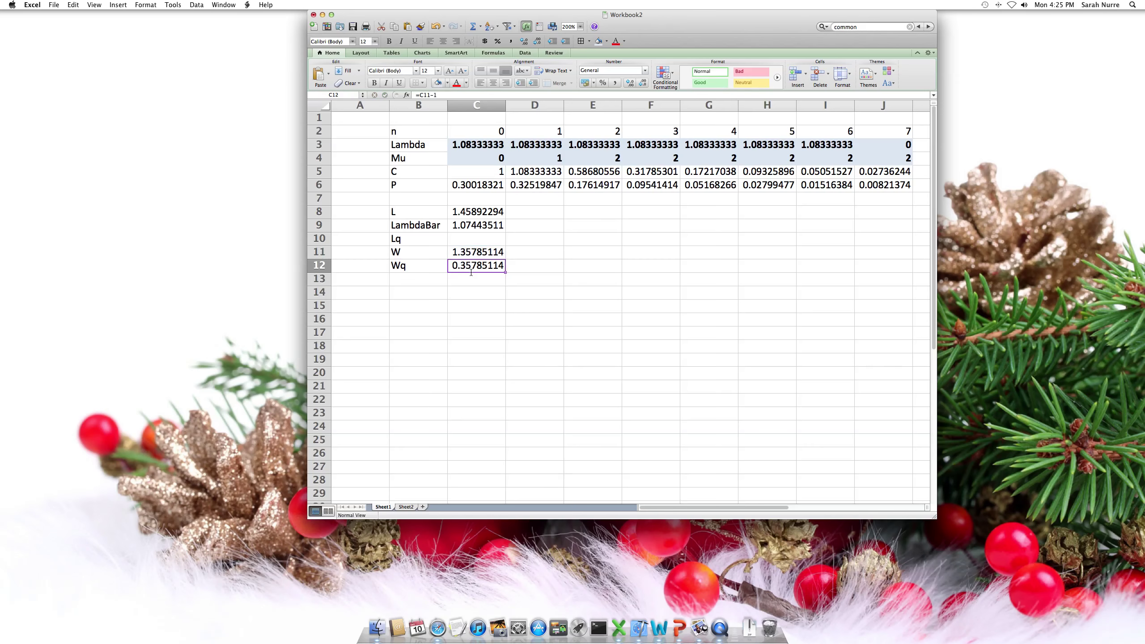
key("Up")
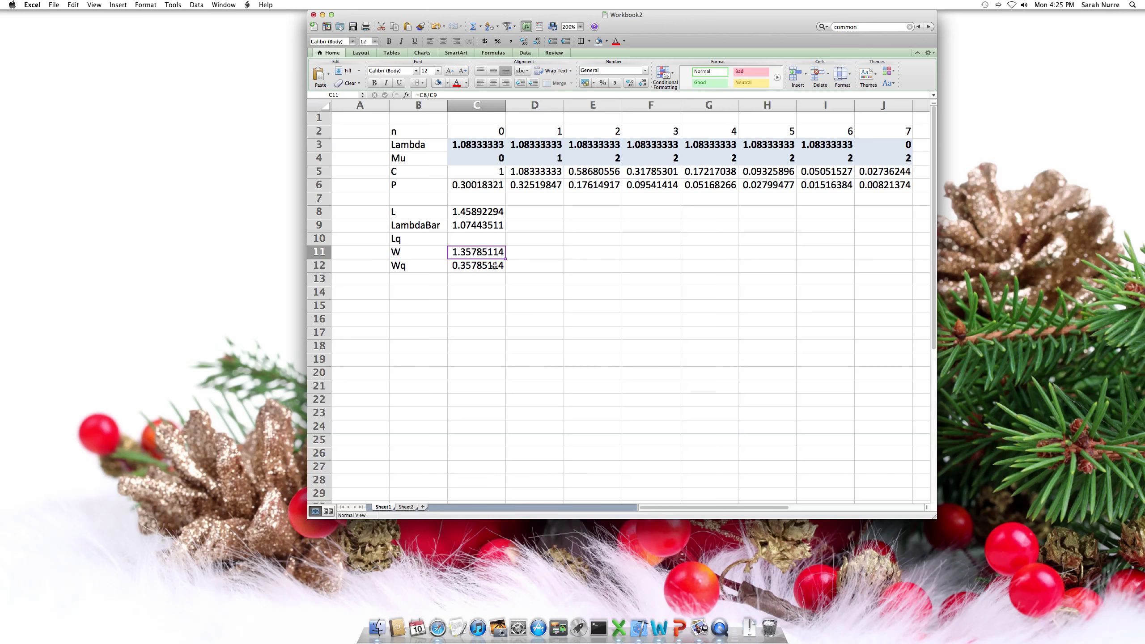
left_click(479, 238)
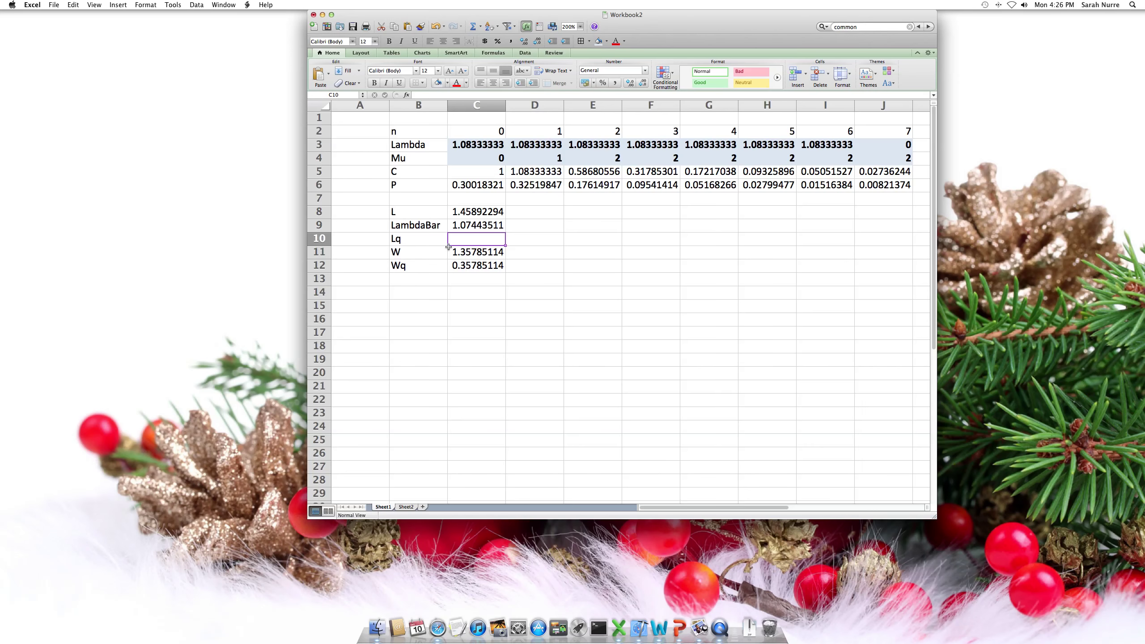
Enter =C9*C12 in C10 so Lq shows 0.38448783.
type("=")
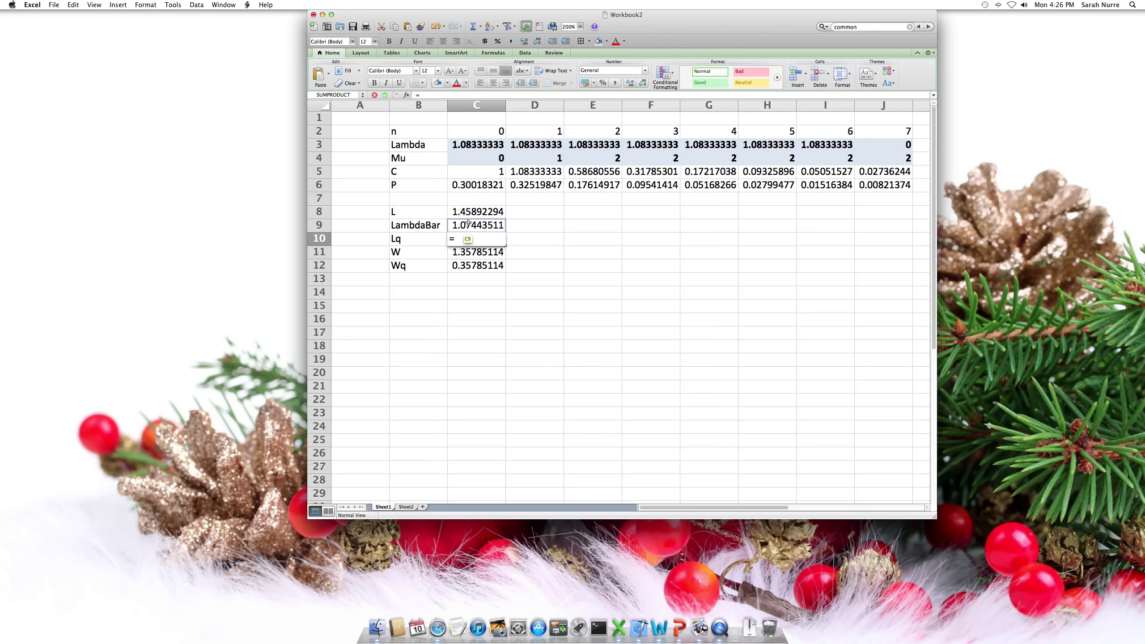
left_click(468, 222)
type("*")
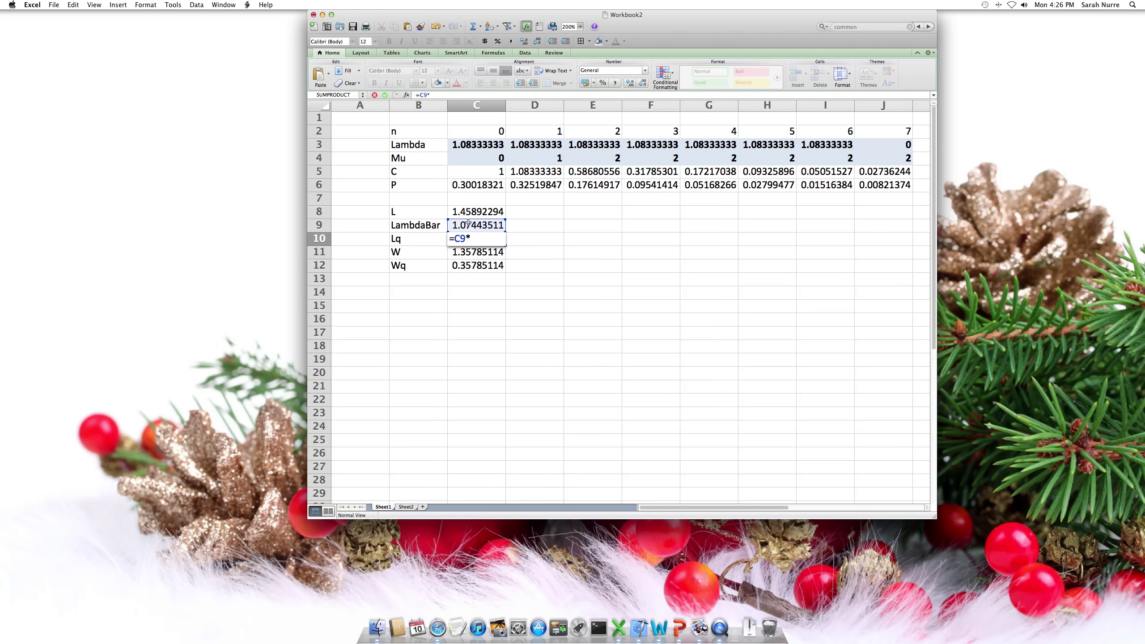
left_click(472, 264)
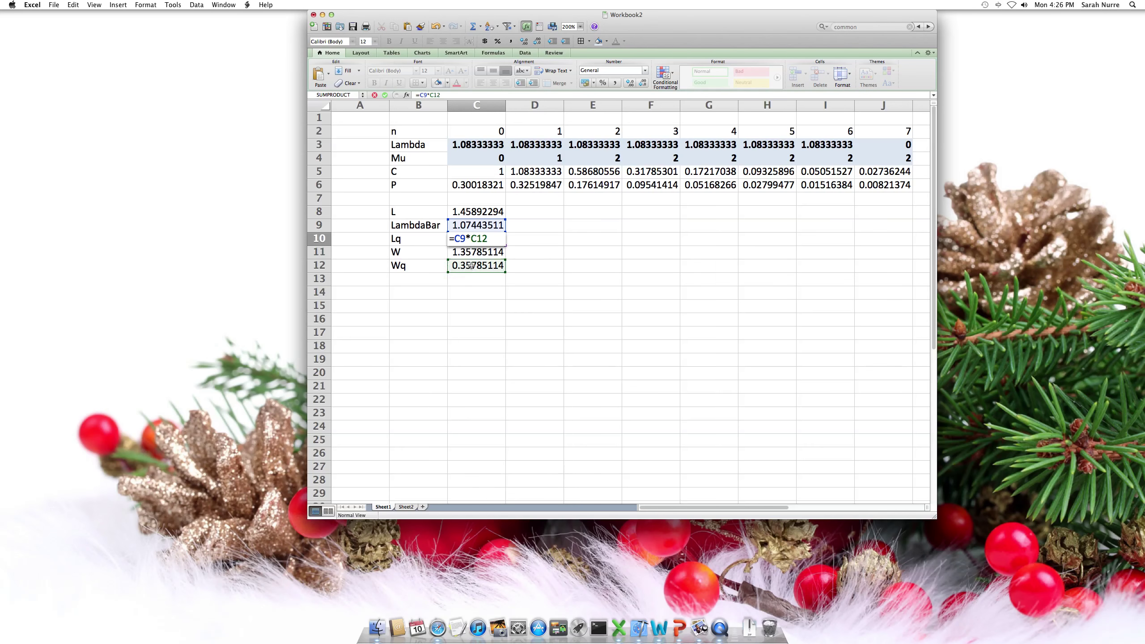
key("Return")
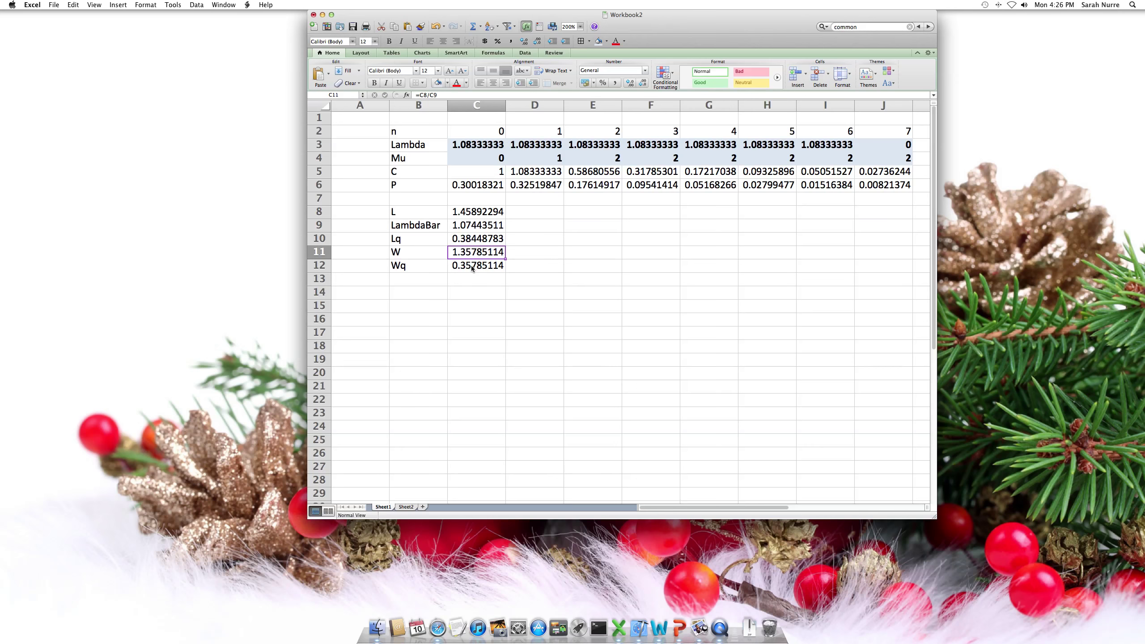
key("Up")
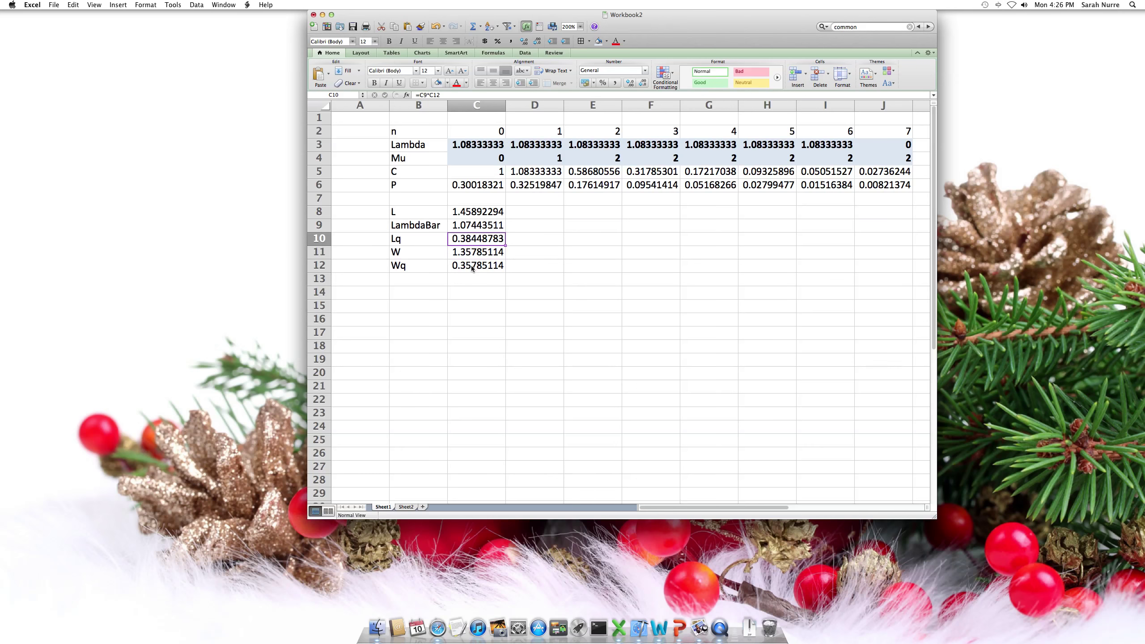